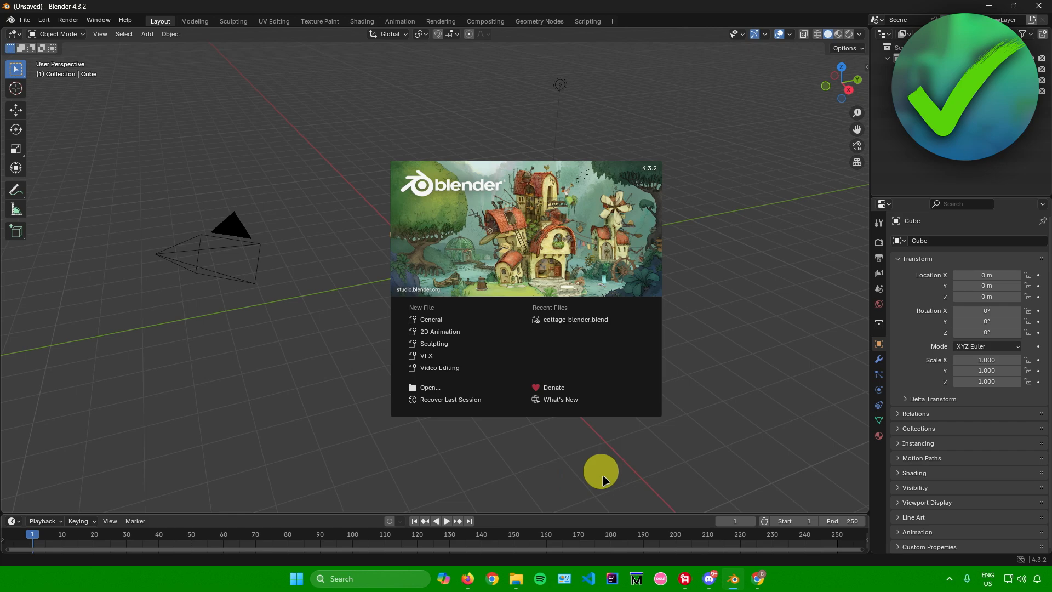
# Switch to Chrome, download vhs23.zip through the copied YouTube redirect link to Dropbox, and return to Blender.
pyautogui.click(758, 579)
pyautogui.hotkey('ctrl', 'v')
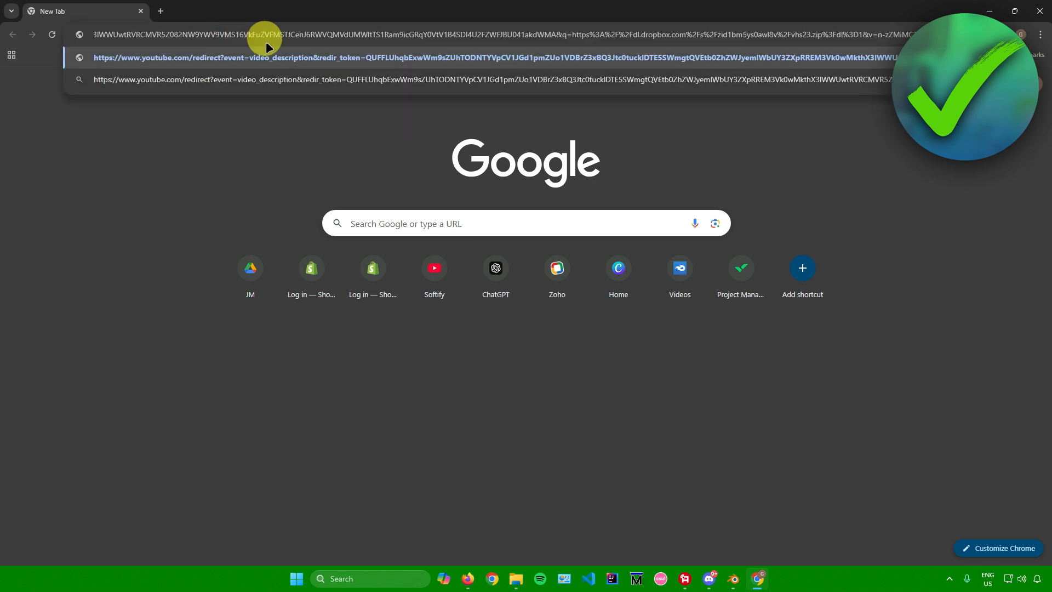
pyautogui.press('Return')
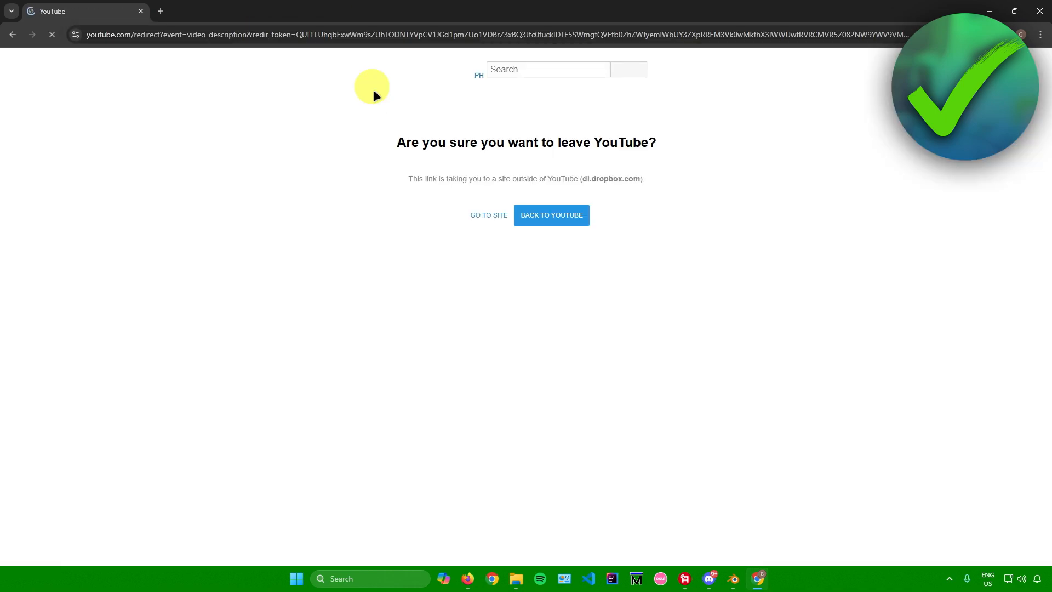
pyautogui.click(490, 216)
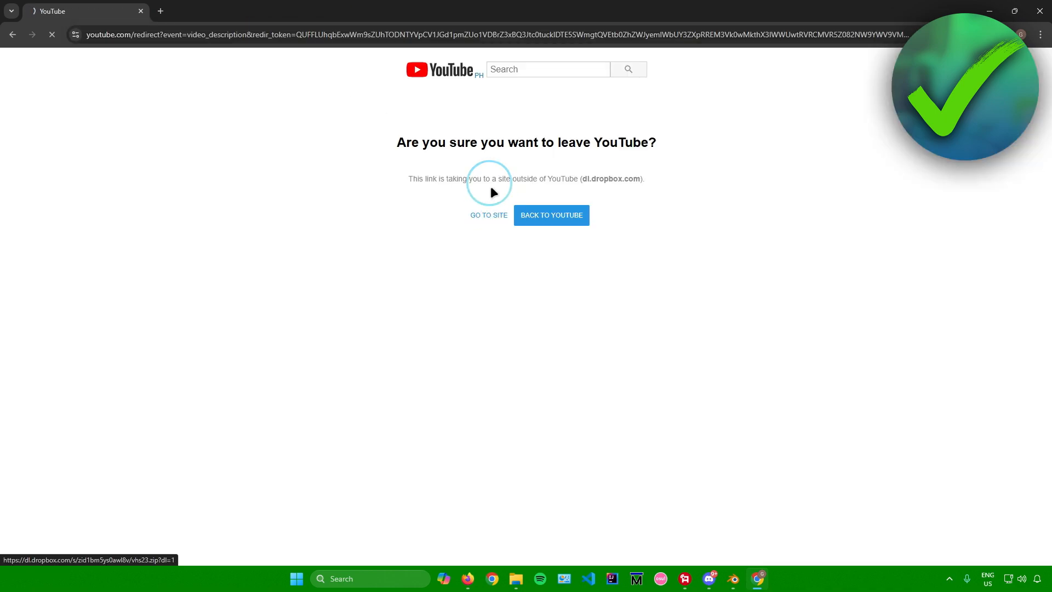
pyautogui.click(1003, 34)
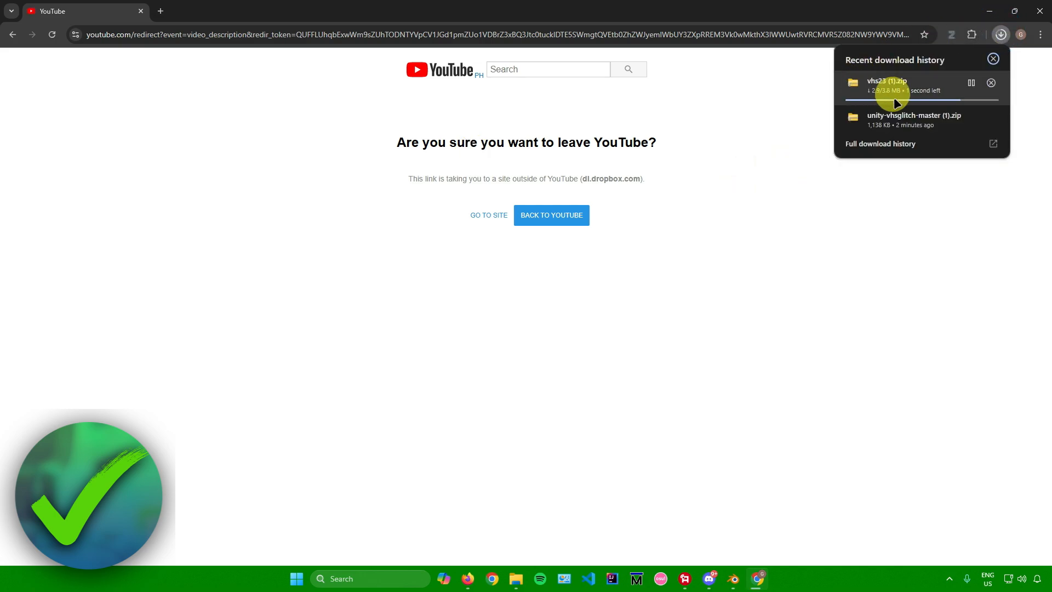
pyautogui.click(995, 10)
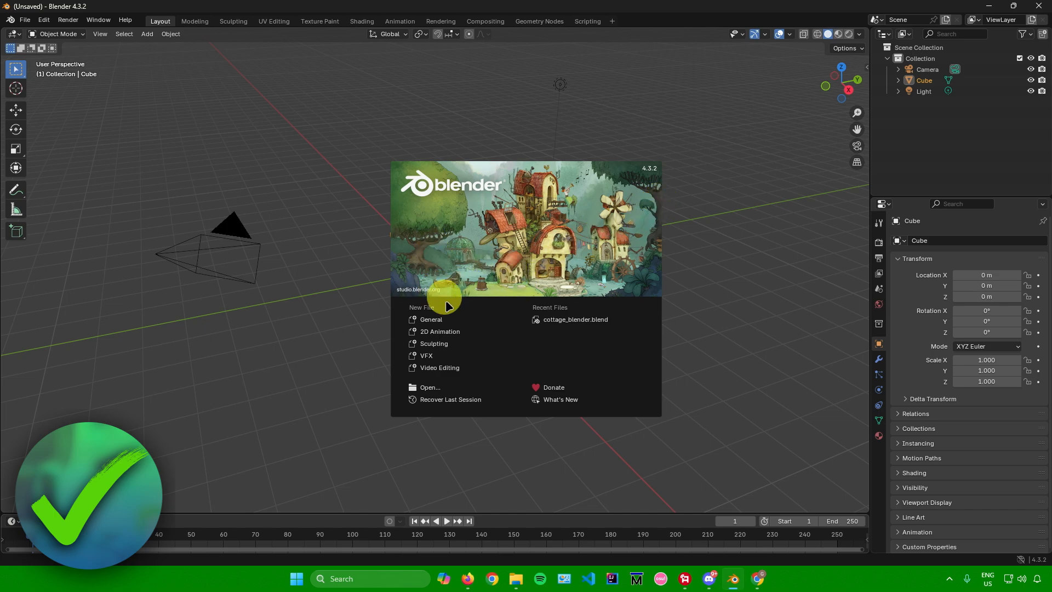
# Start a new Video Editing project and add the general Compositing workspace to it.
pyautogui.click(447, 368)
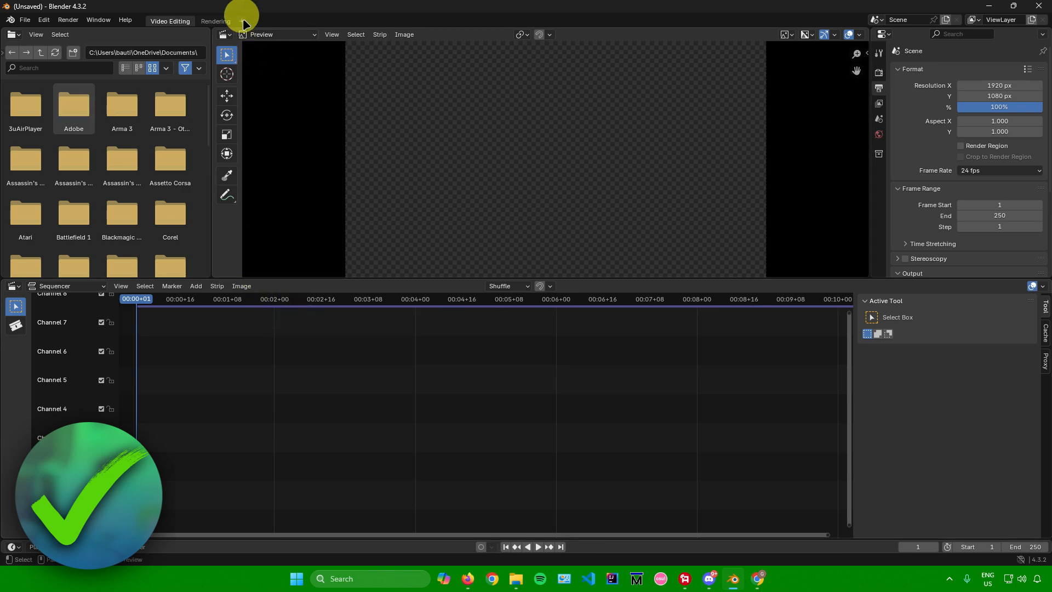
pyautogui.click(243, 22)
pyautogui.moveTo(245, 41)
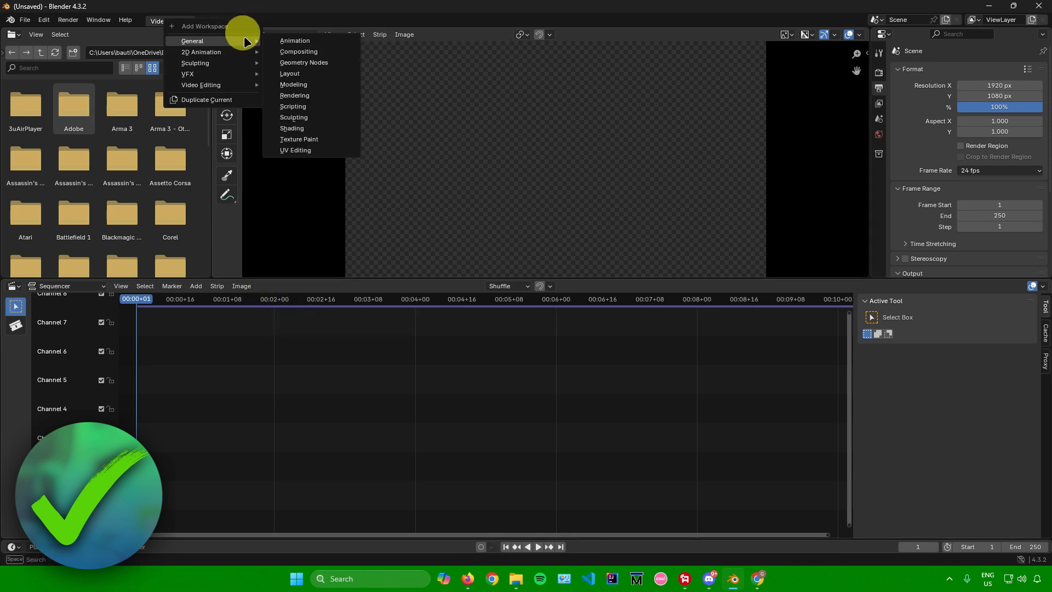
pyautogui.click(316, 53)
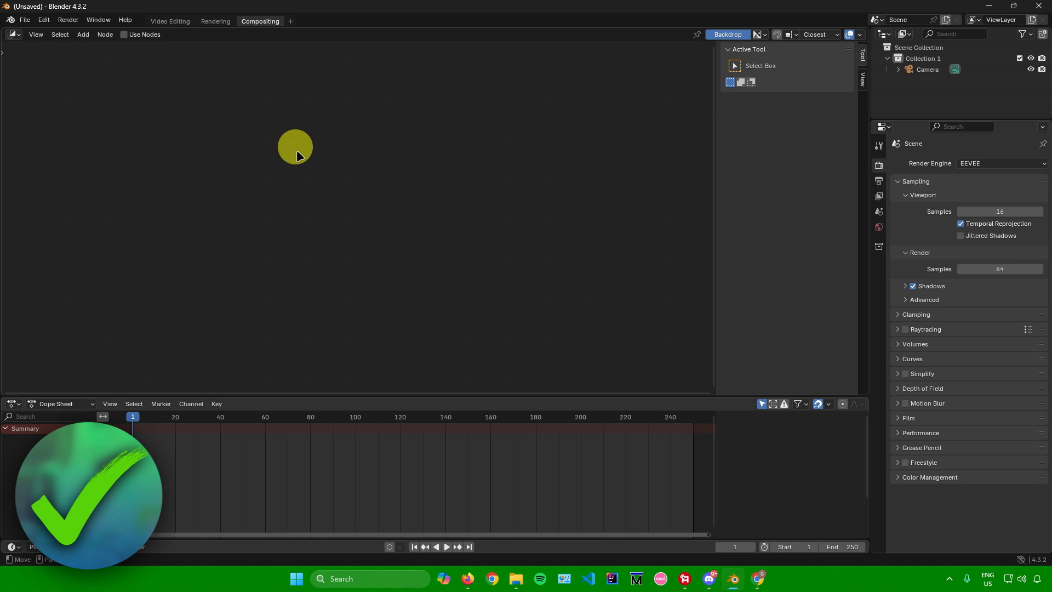
# Enable Use Nodes in the compositor and delete the Render Layers node.
pyautogui.click(125, 34)
pyautogui.click(223, 227)
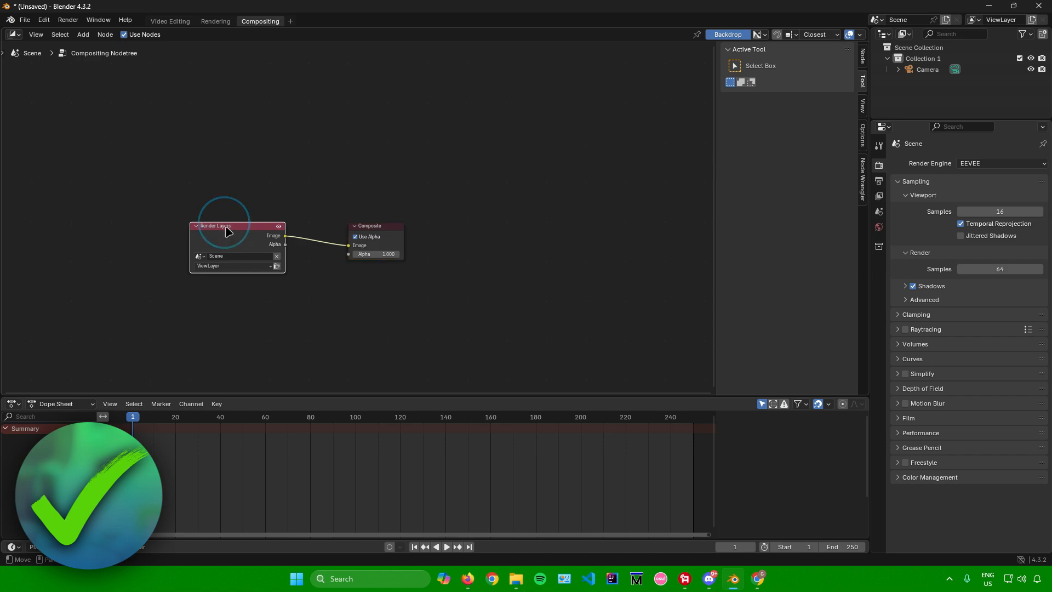
pyautogui.press('Delete')
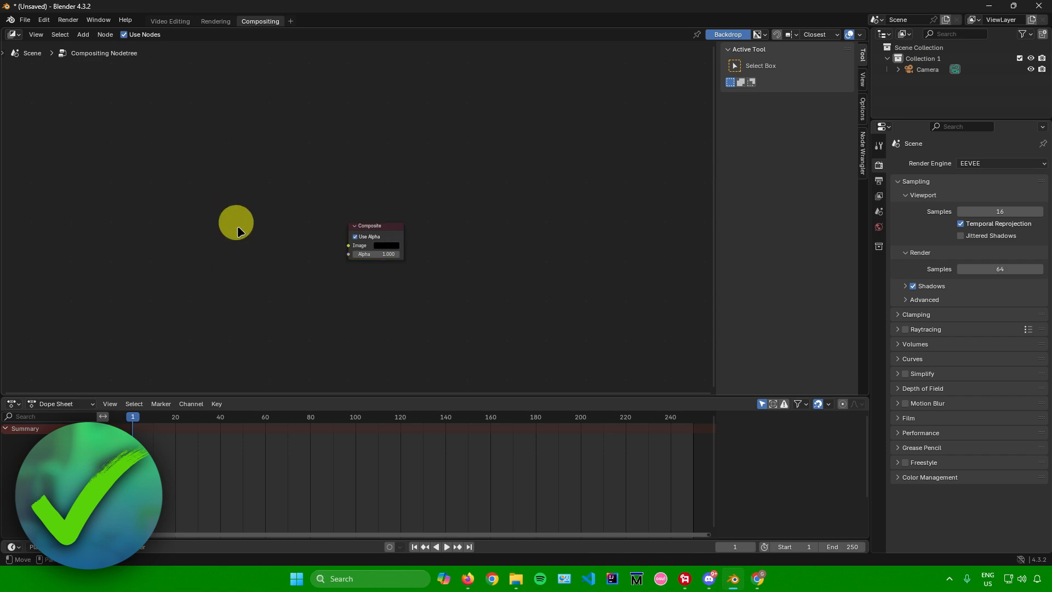
# Add a Movie Clip input node beside the Composite node, on its input side.
pyautogui.click(83, 34)
pyautogui.moveTo(95, 47)
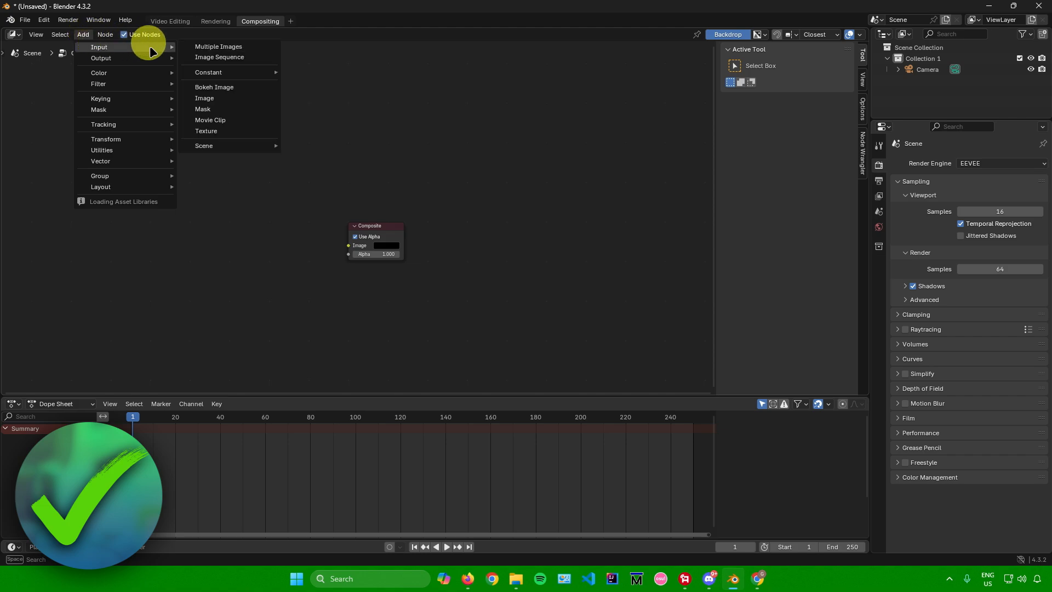
pyautogui.click(224, 121)
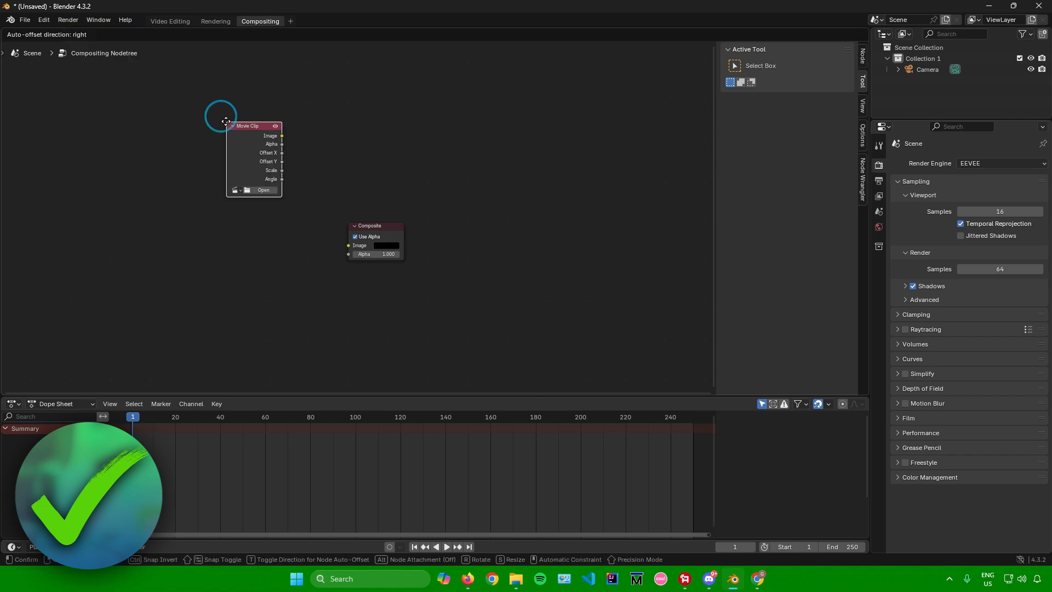
pyautogui.click(223, 203)
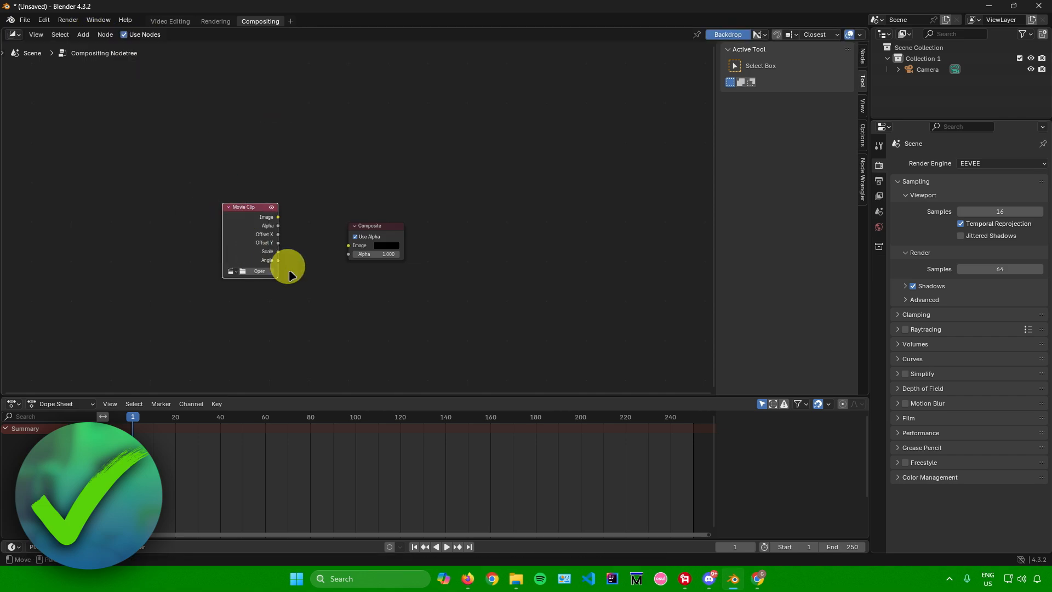
# Load the video Reddit 1.mp4 from D:\Output\ into the Movie Clip node.
pyautogui.click(262, 273)
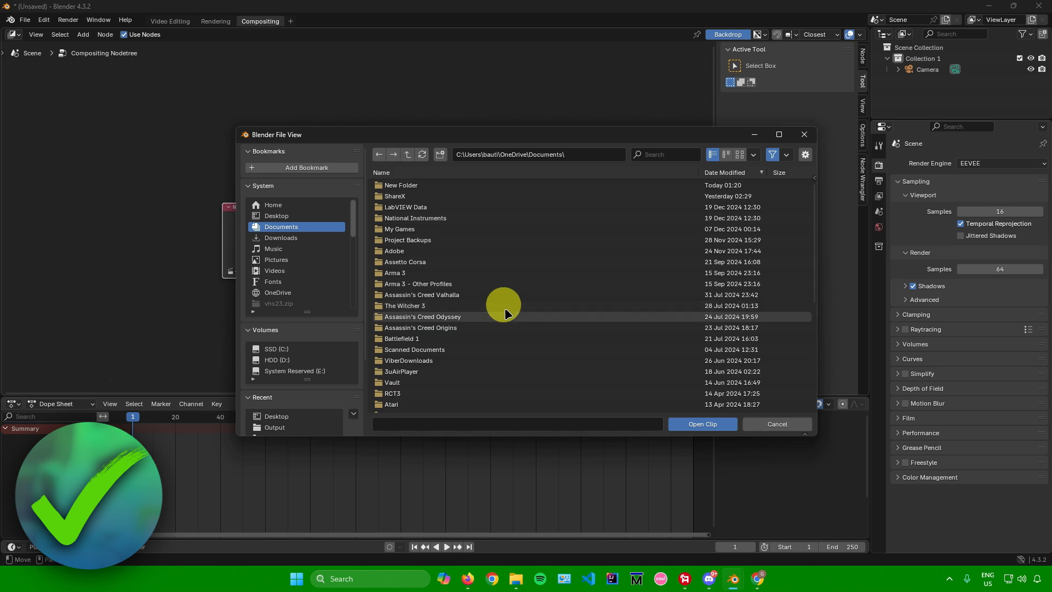
pyautogui.click(285, 359)
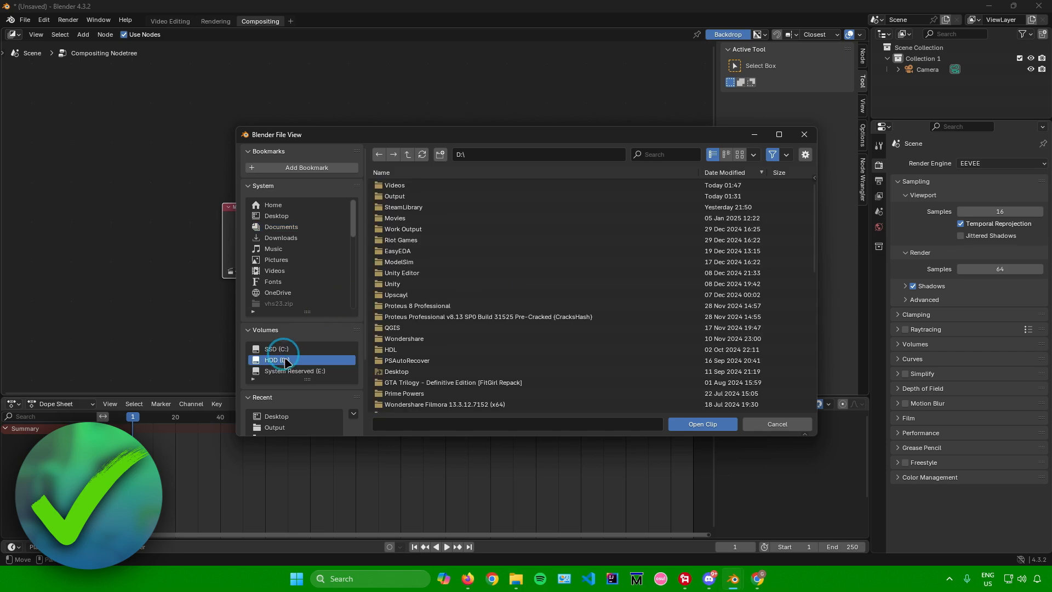
pyautogui.doubleClick(425, 196)
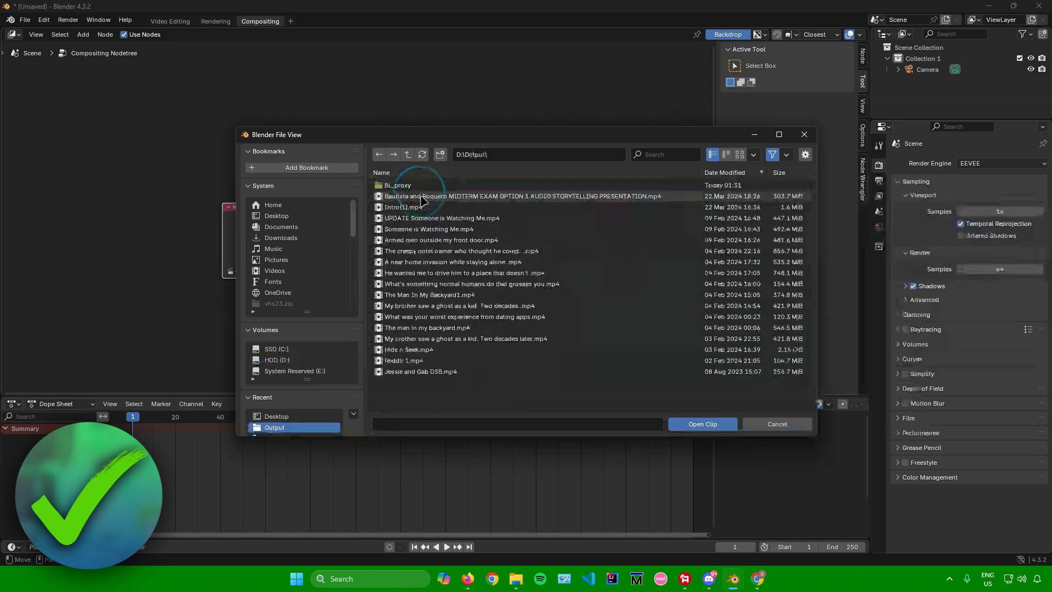
pyautogui.click(481, 361)
pyautogui.click(703, 424)
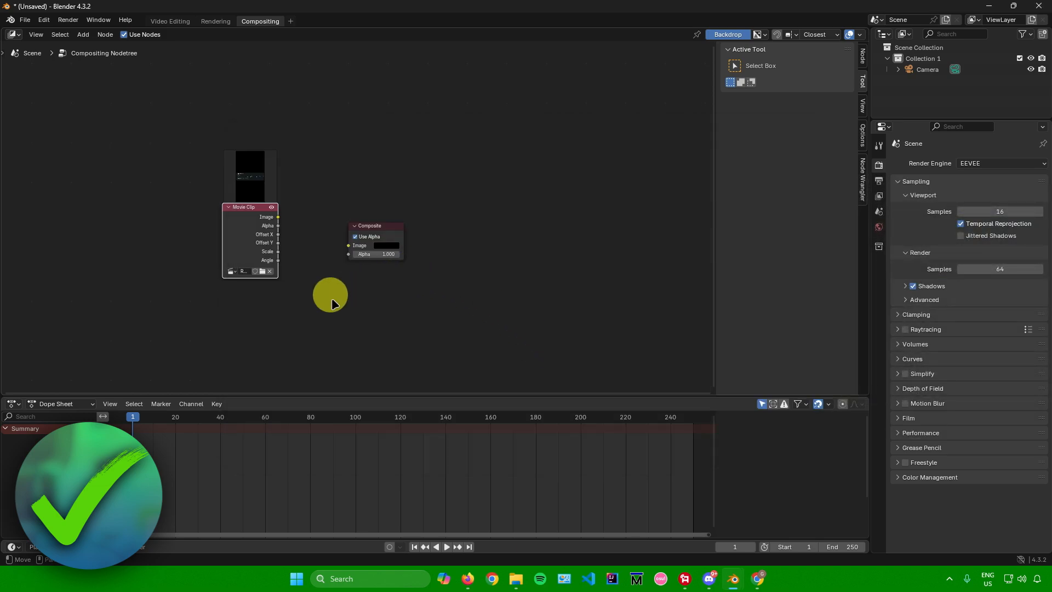
# Move the Composite node farther from the Movie Clip node and add a Scale node between them.
pyautogui.scroll(4, 309, 285)
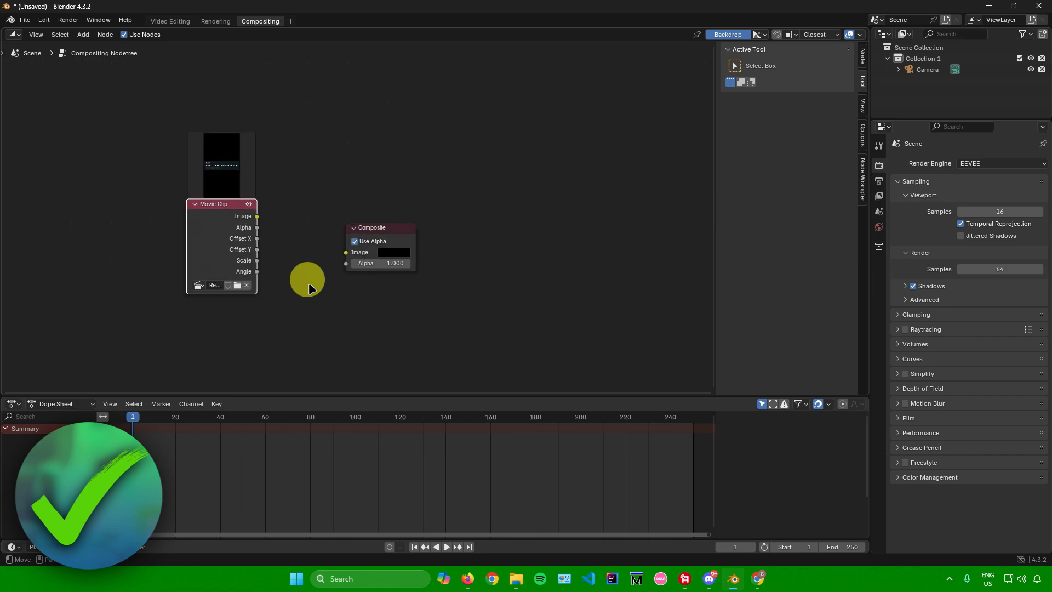
pyautogui.moveTo(384, 229); pyautogui.dragTo(411, 215)
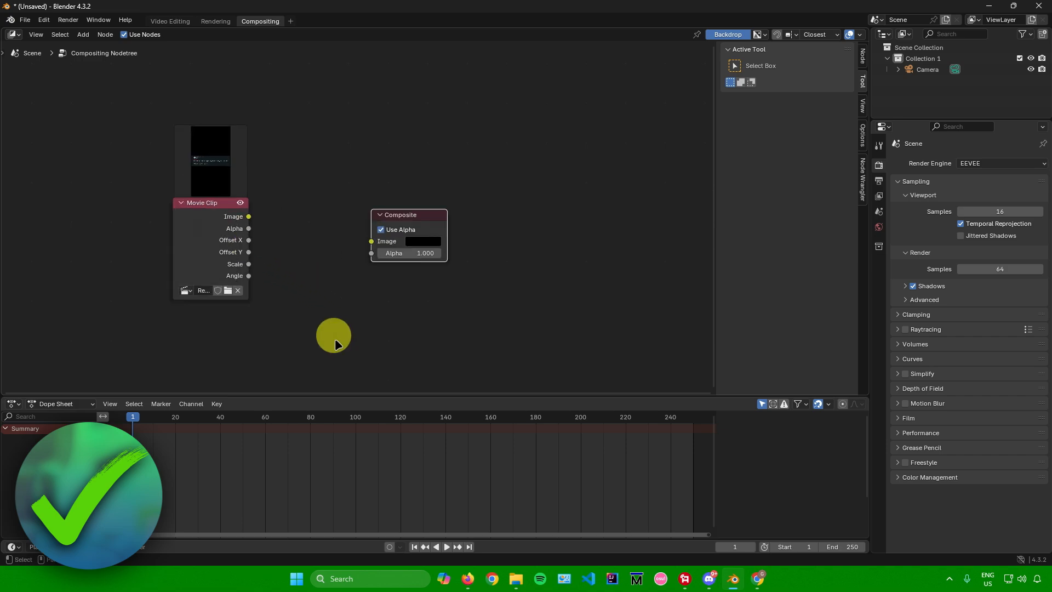
pyautogui.click(84, 36)
pyautogui.moveTo(109, 139)
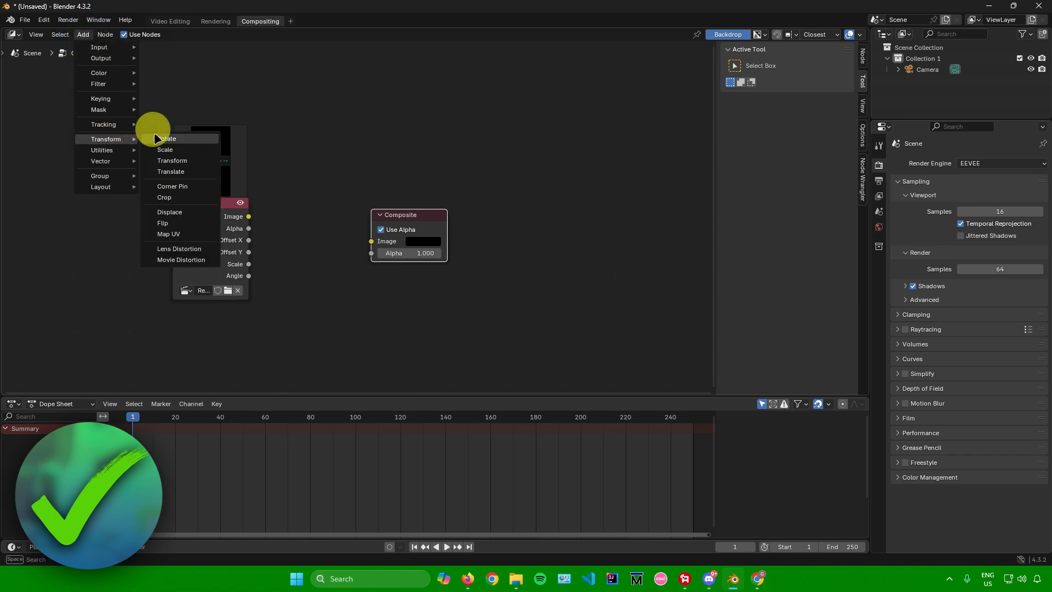
pyautogui.click(165, 149)
pyautogui.click(323, 241)
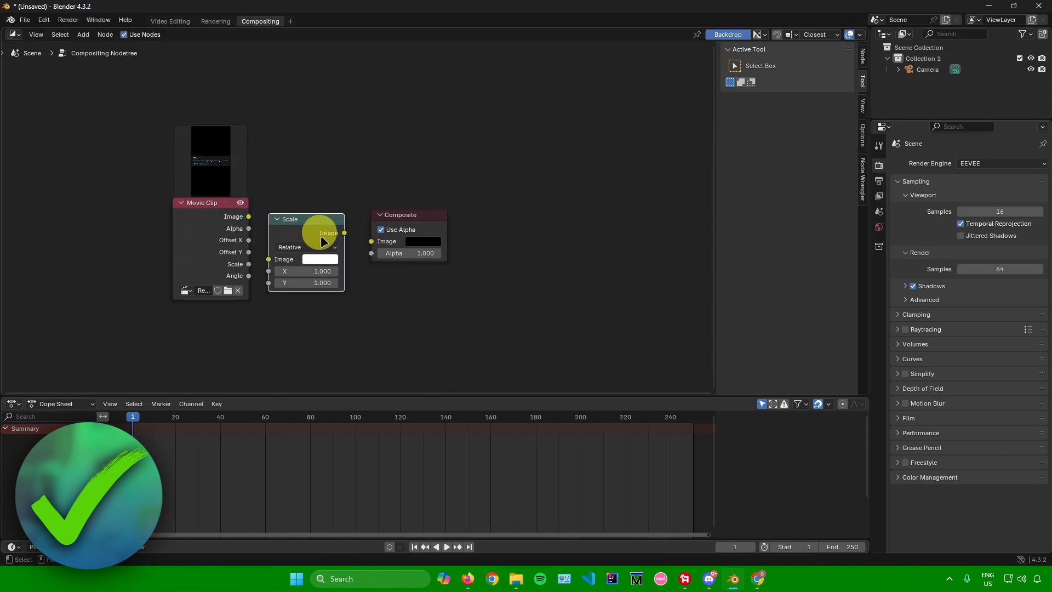
# Set the Scale node to Render Size and link the Movie Clip image through it to the Composite image input.
pyautogui.click(295, 247)
pyautogui.click(303, 310)
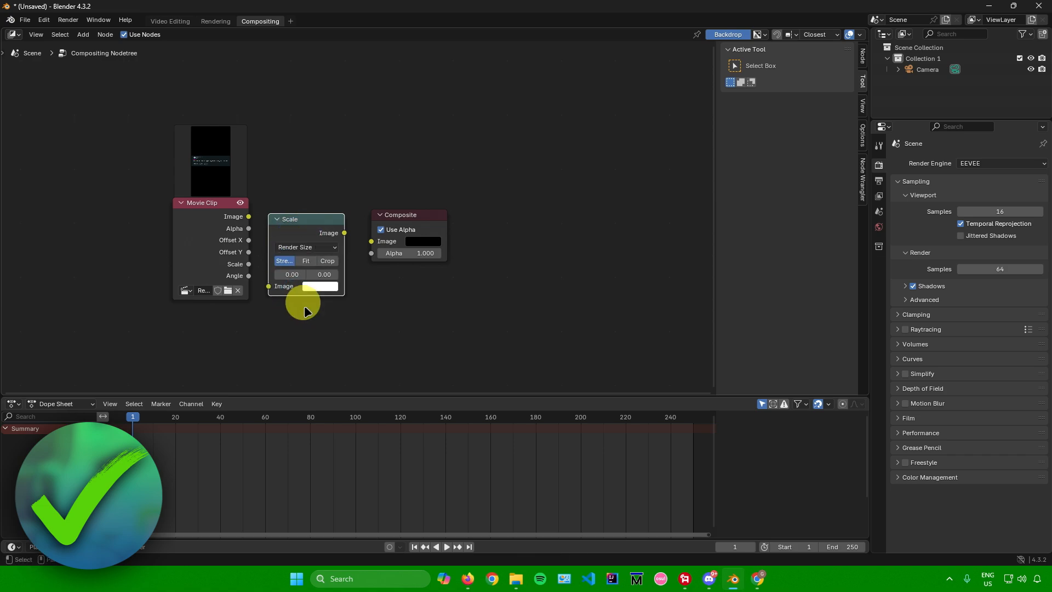
pyautogui.moveTo(247, 219); pyautogui.dragTo(268, 286)
pyautogui.moveTo(288, 223); pyautogui.dragTo(370, 242)
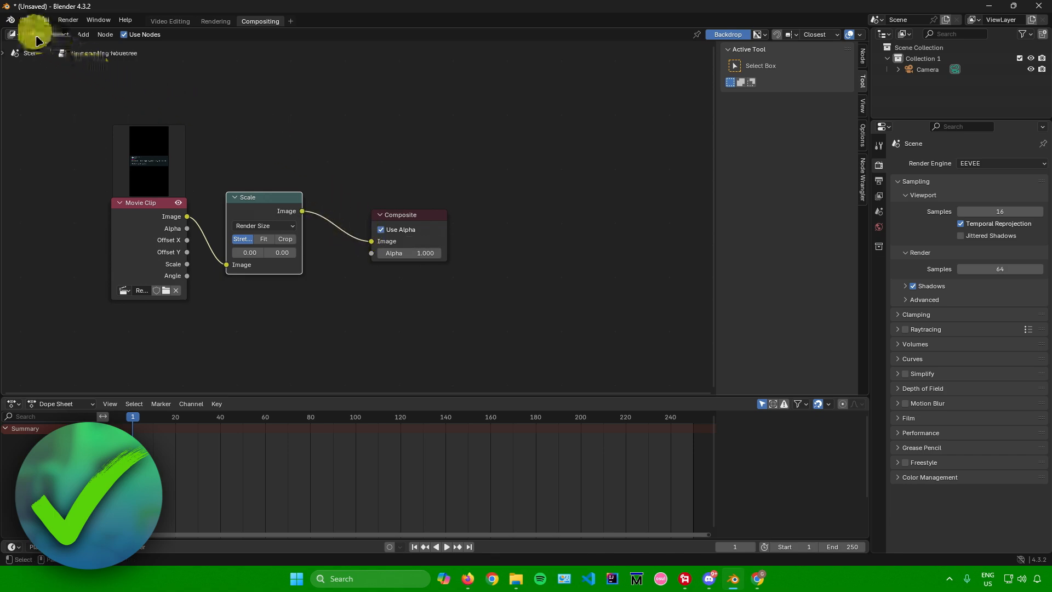
# Append the VHS_FX node tree from VHS_2.3.blend in the Downloads\vhs23 folder.
pyautogui.click(24, 20)
pyautogui.click(47, 149)
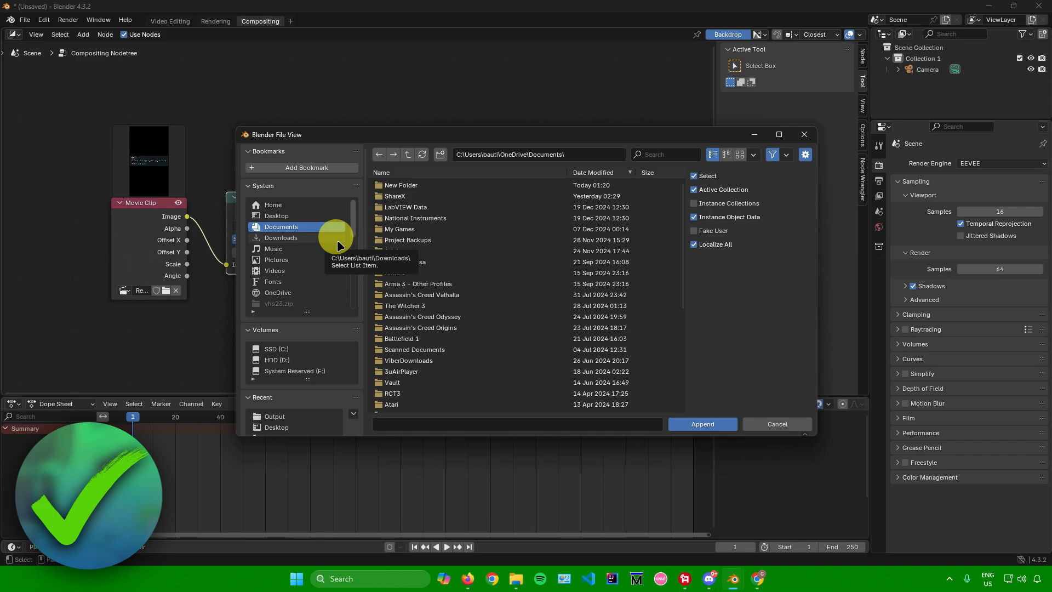
pyautogui.click(307, 238)
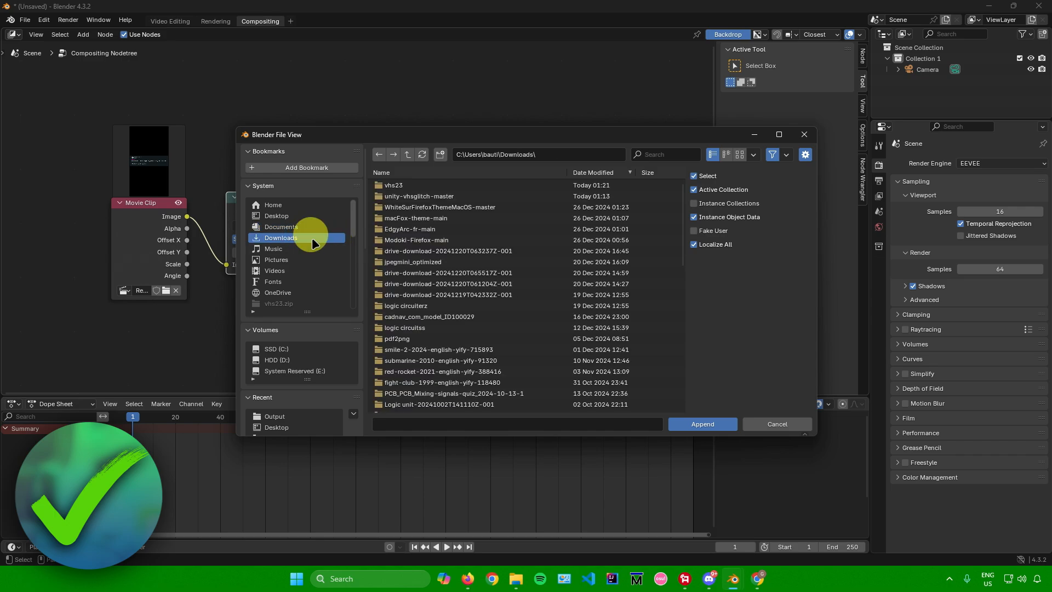
pyautogui.click(399, 185)
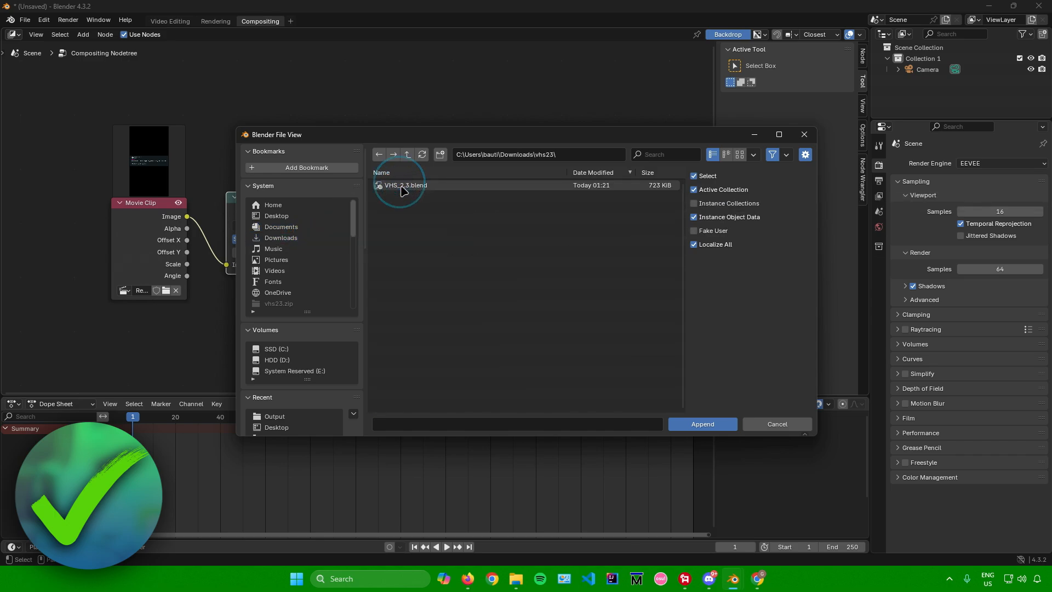
pyautogui.doubleClick(424, 186)
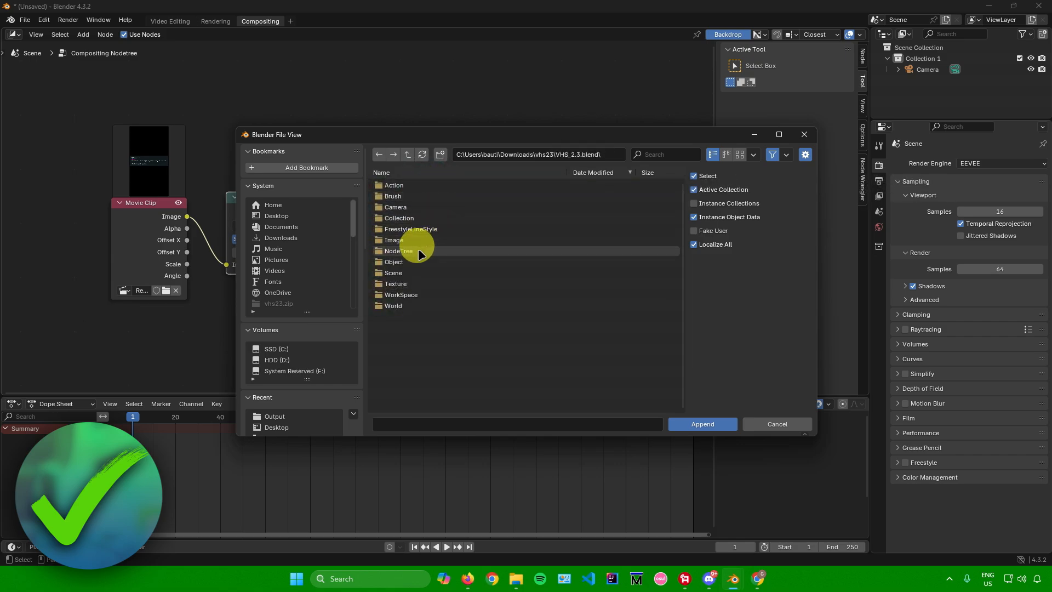
pyautogui.doubleClick(418, 250)
pyautogui.click(403, 185)
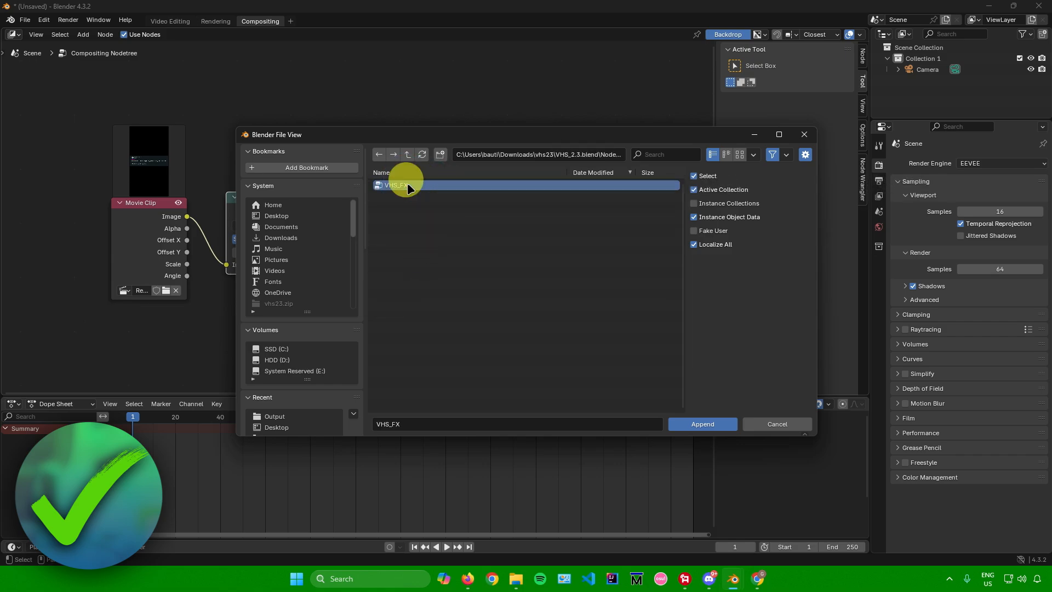
pyautogui.click(700, 423)
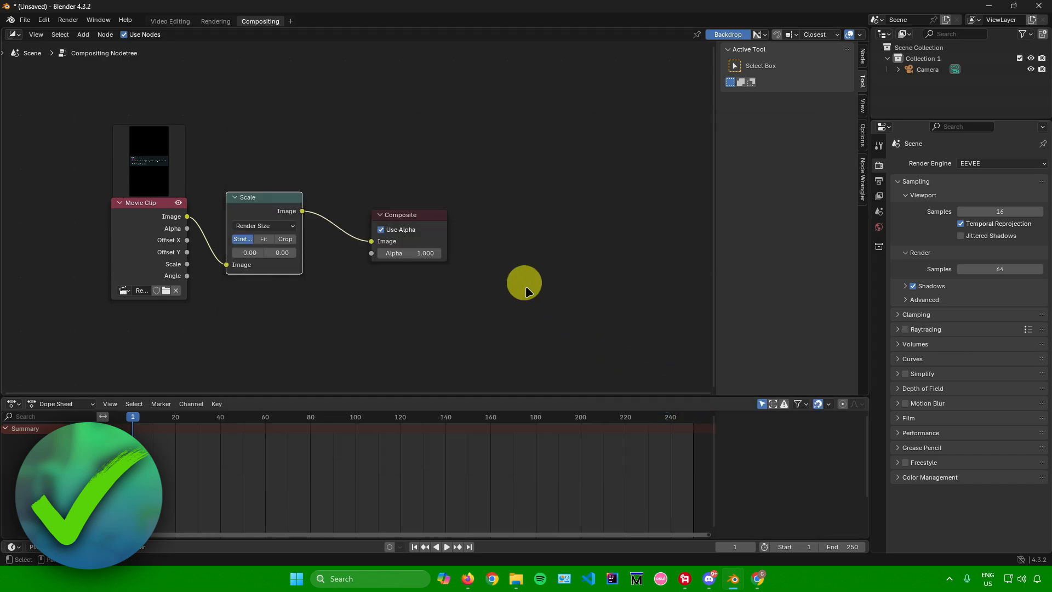
# Add the VHS_FX group node and insert it into the link between the Scale and Composite nodes.
pyautogui.click(83, 35)
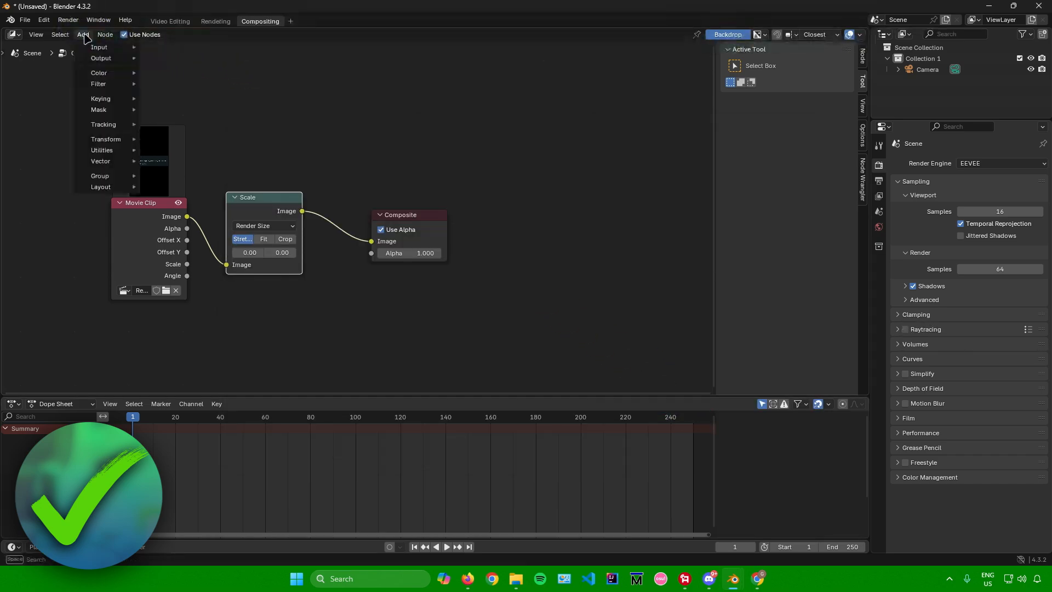
pyautogui.moveTo(124, 180)
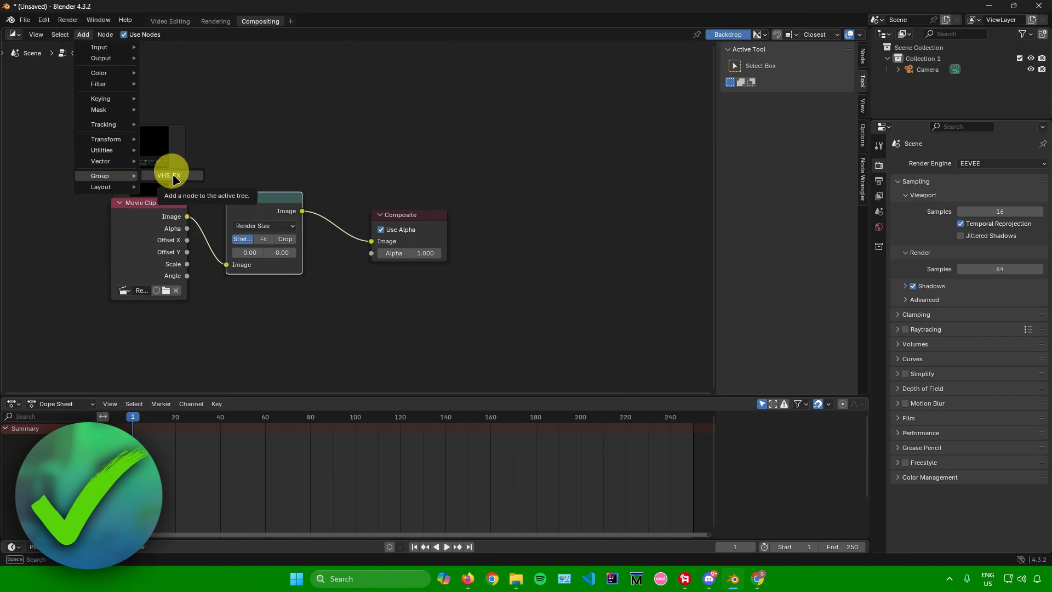
pyautogui.click(174, 179)
pyautogui.click(519, 169)
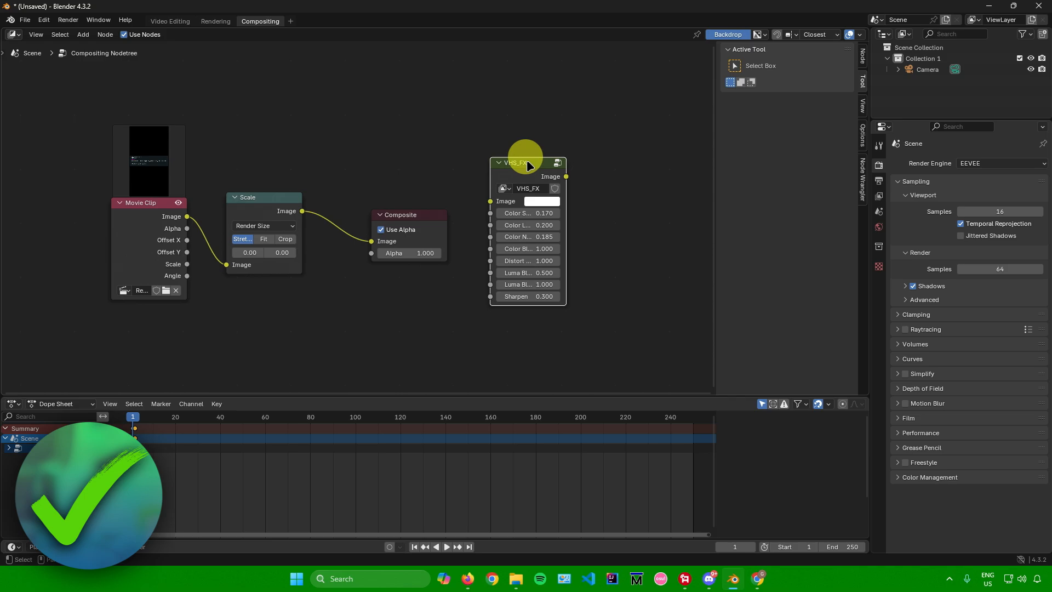
pyautogui.moveTo(529, 166); pyautogui.dragTo(359, 178)
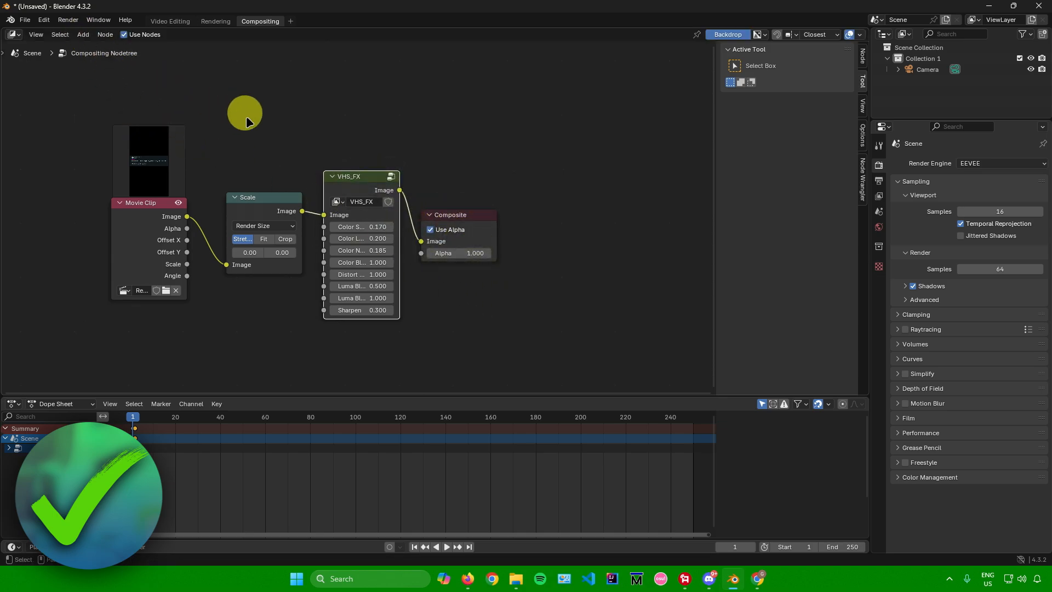
# Add a Viewer node below the Composite node and link the VHS_FX Image output to its Image input.
pyautogui.click(82, 35)
pyautogui.moveTo(110, 57)
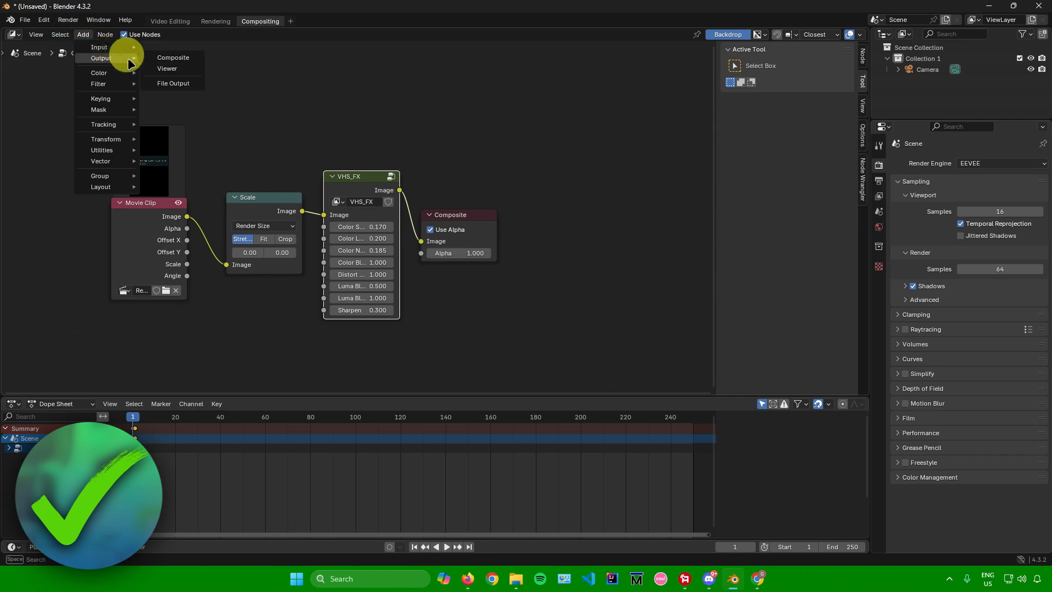
pyautogui.click(171, 69)
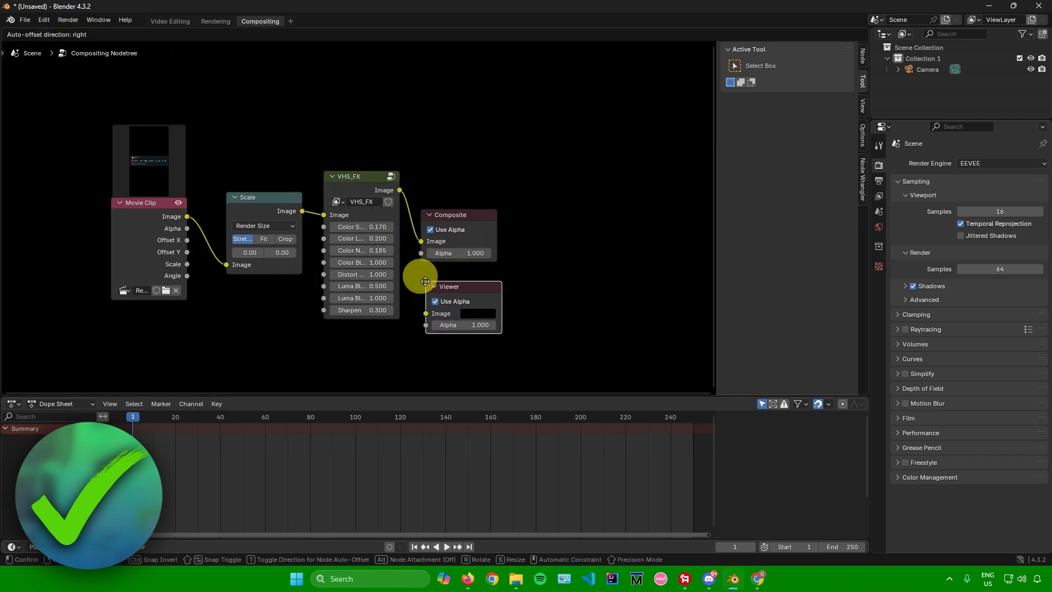
pyautogui.click(427, 282)
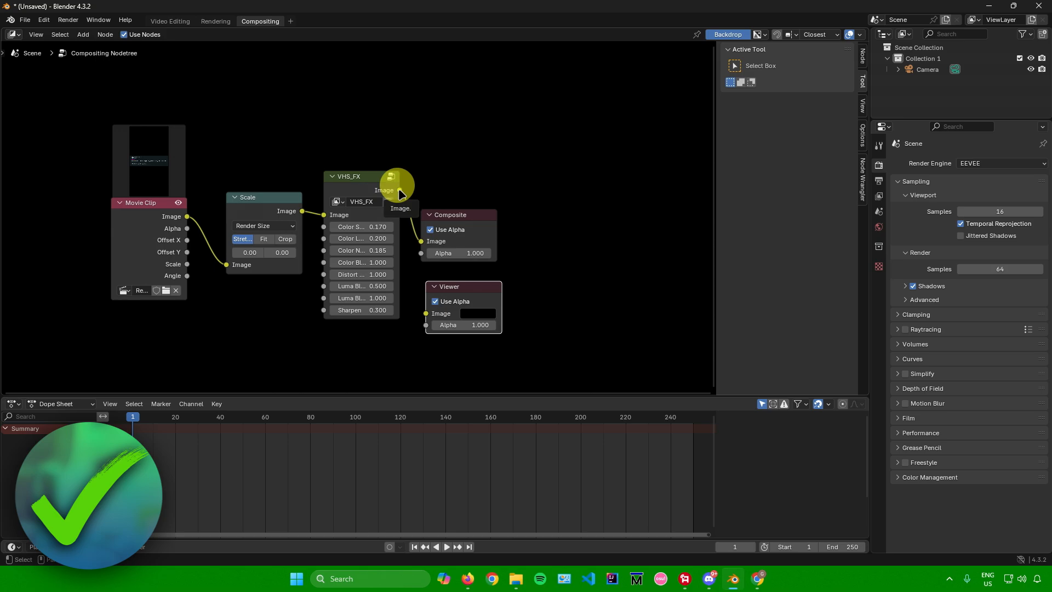
pyautogui.moveTo(400, 190); pyautogui.dragTo(426, 313)
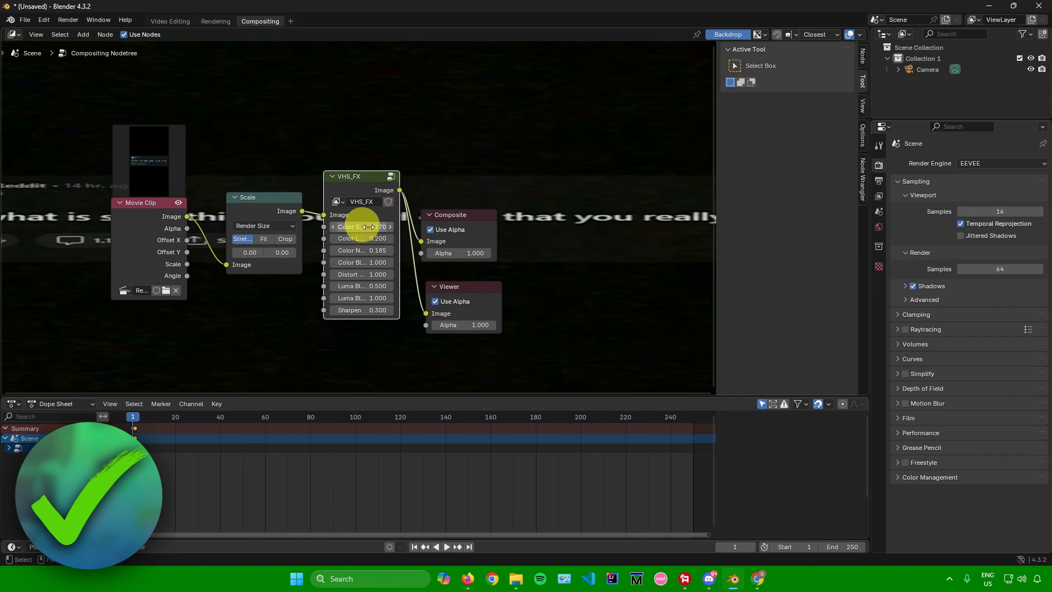
# Zoom the compositor backdrop out to 0.55 to show the whole VHS_FX result behind the nodes.
pyautogui.moveTo(369, 227); pyautogui.dragTo(356, 231)
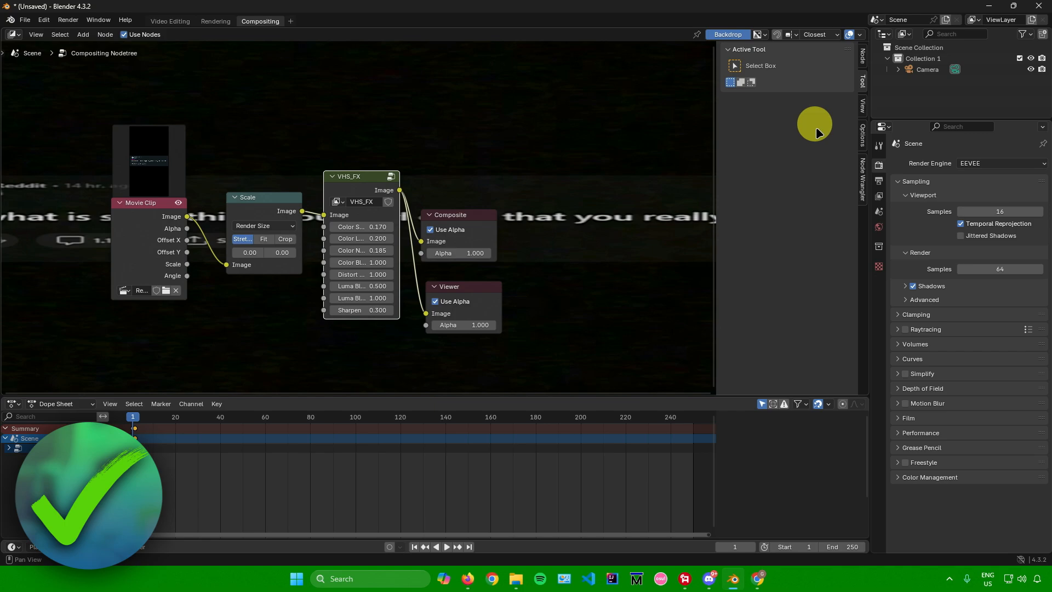
pyautogui.click(862, 105)
pyautogui.moveTo(811, 77); pyautogui.dragTo(771, 77)
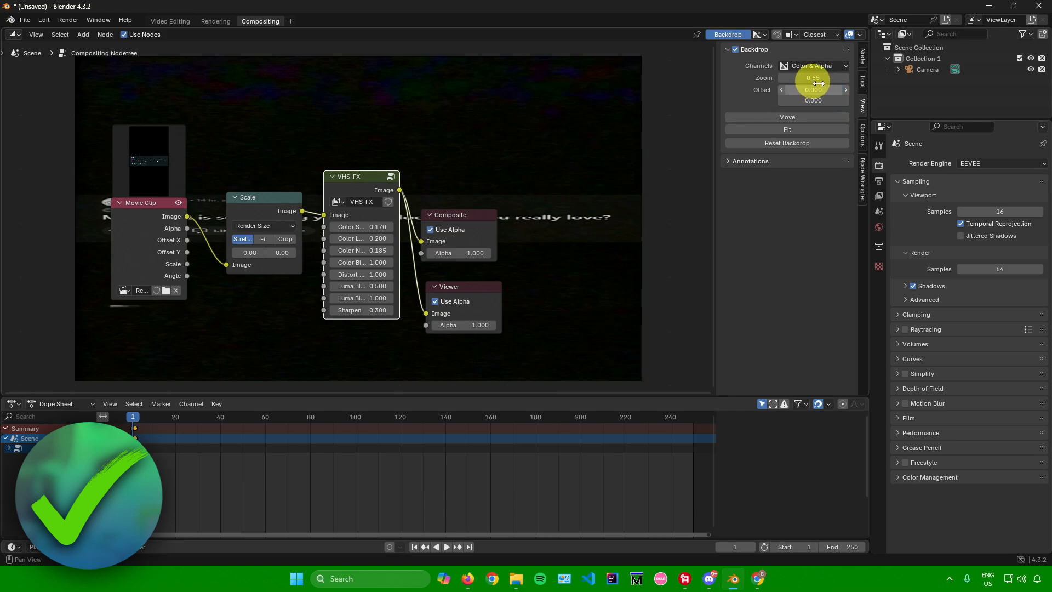
# Set the render resolution to 1080 px in X and 1920 px in Y.
pyautogui.click(879, 180)
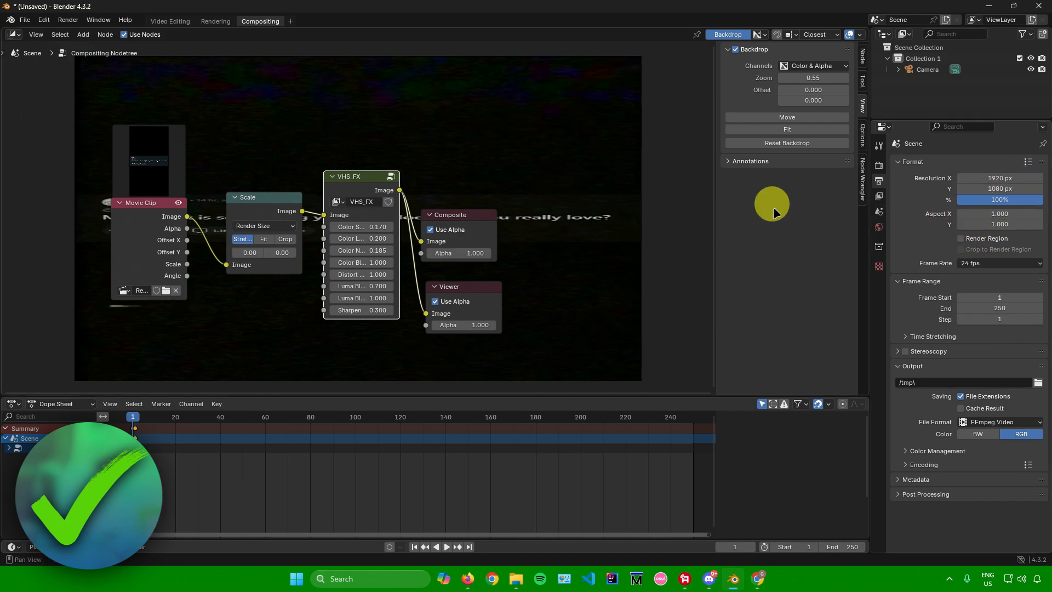
pyautogui.click(994, 177)
pyautogui.click(991, 180)
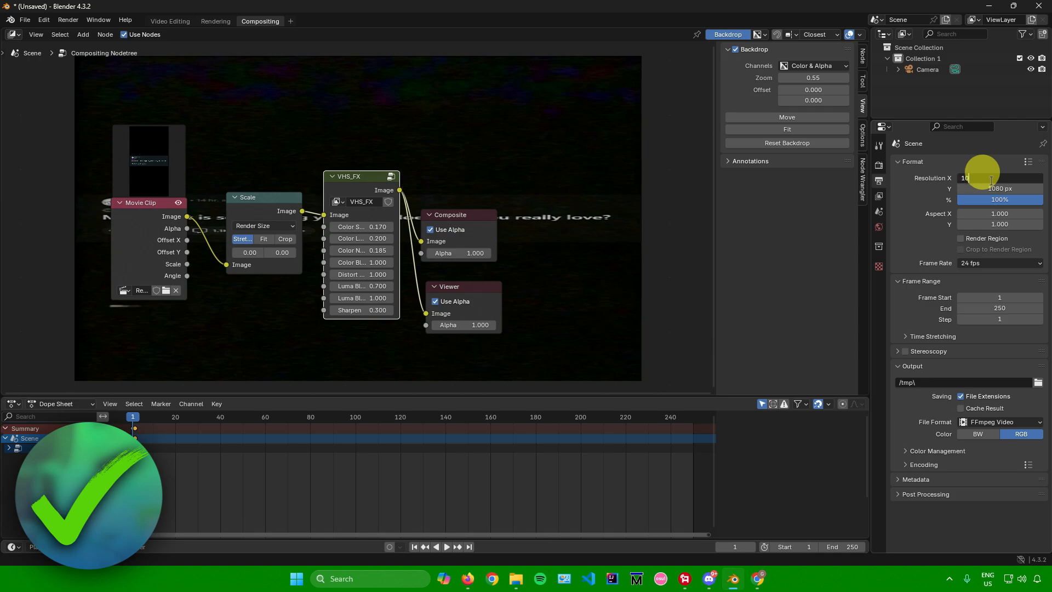
pyautogui.click(1004, 188)
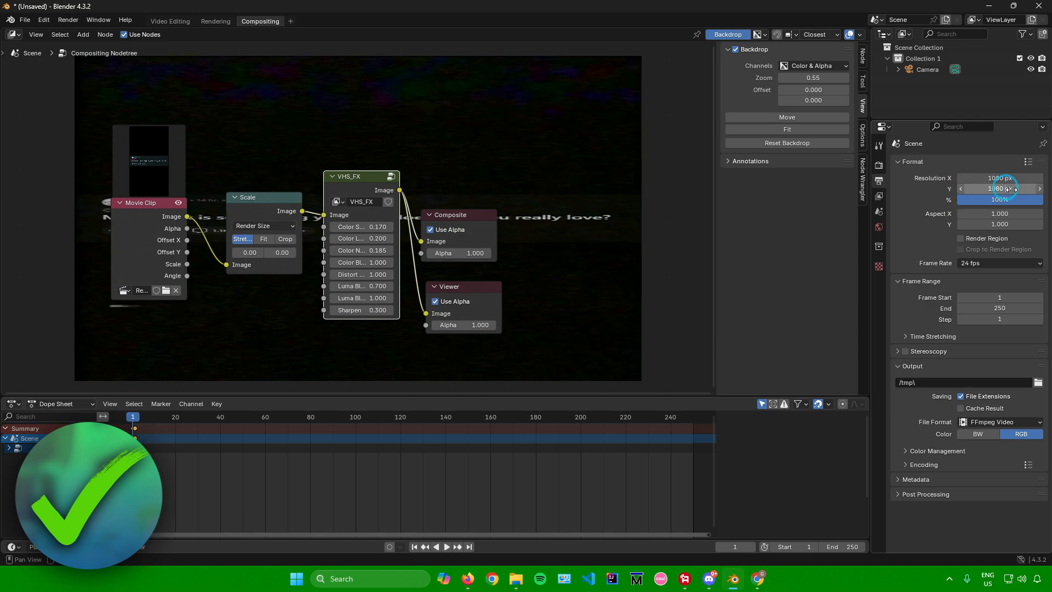
pyautogui.click(999, 188)
pyautogui.write('1920')
pyautogui.click(914, 214)
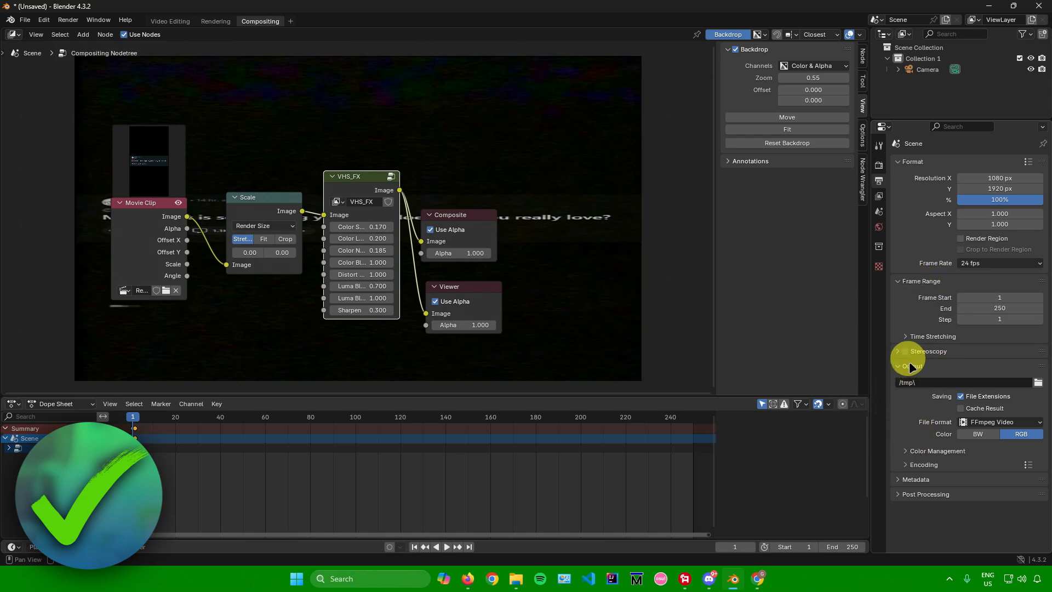
# Set the render output folder to the Desktop.
pyautogui.click(1038, 384)
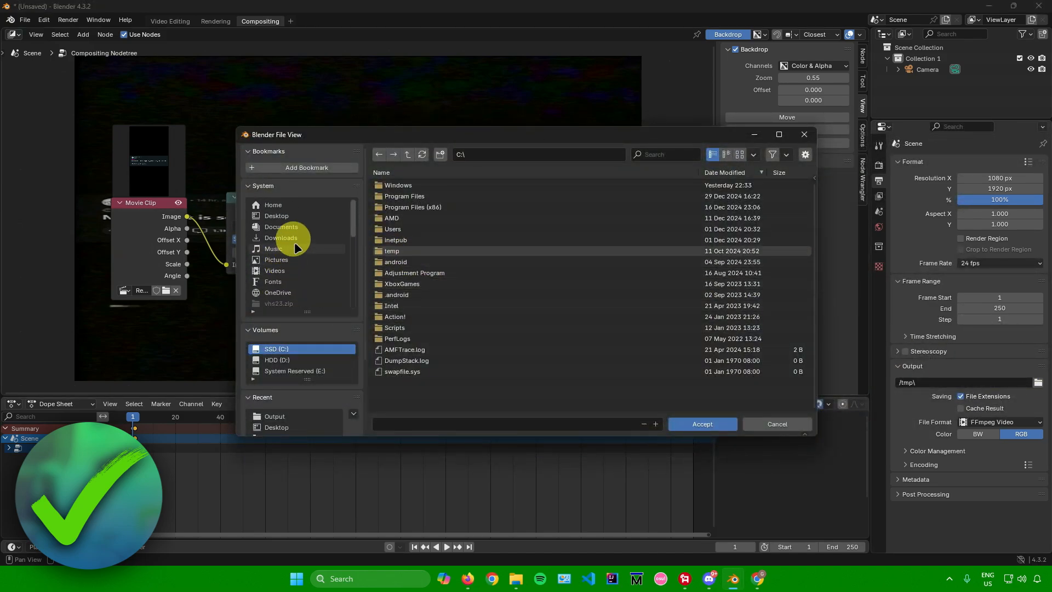
pyautogui.click(287, 216)
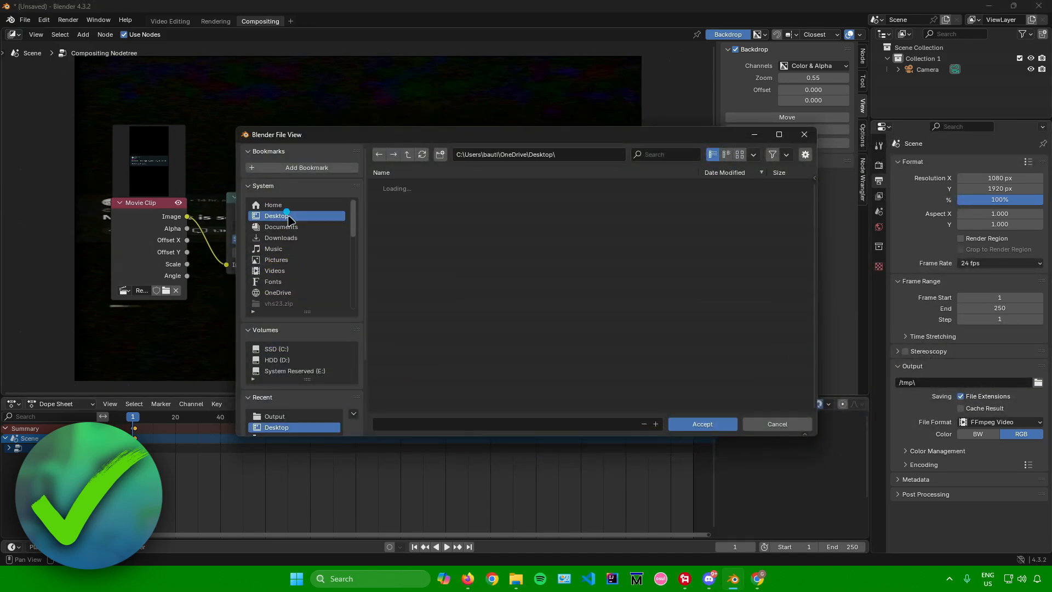
pyautogui.click(710, 423)
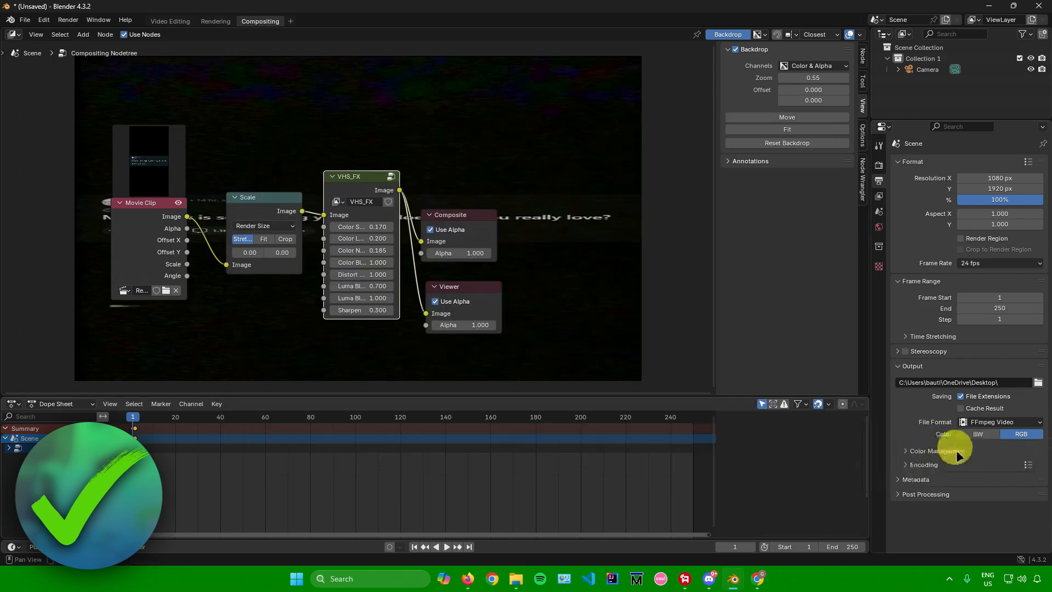
# Set the output file format to FFmpeg Video and expand its Encoding settings to review the container, video and audio options.
pyautogui.click(986, 422)
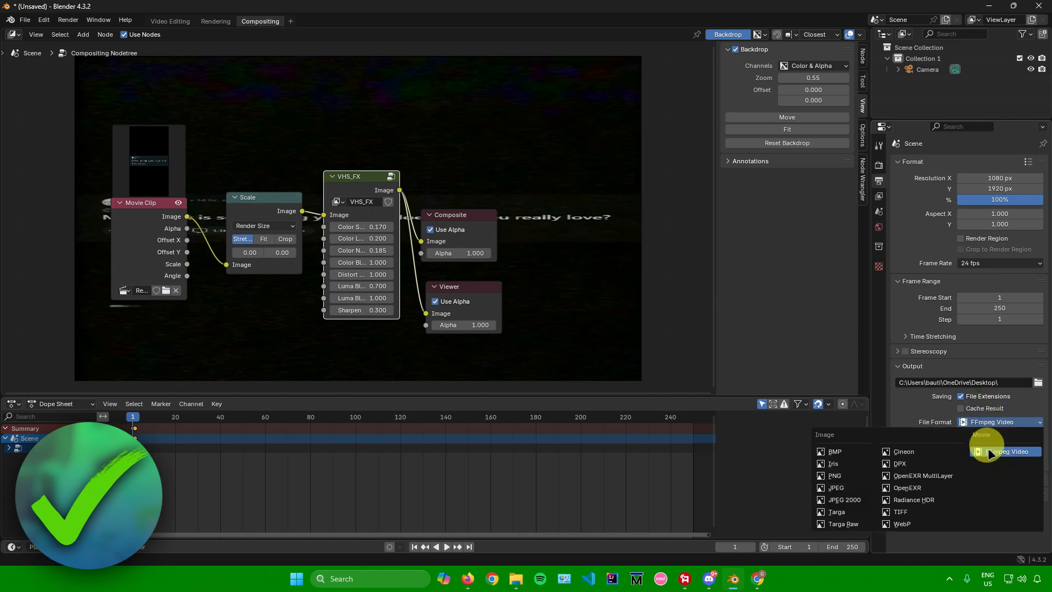
pyautogui.click(1007, 451)
pyautogui.scroll(-3, 928, 433)
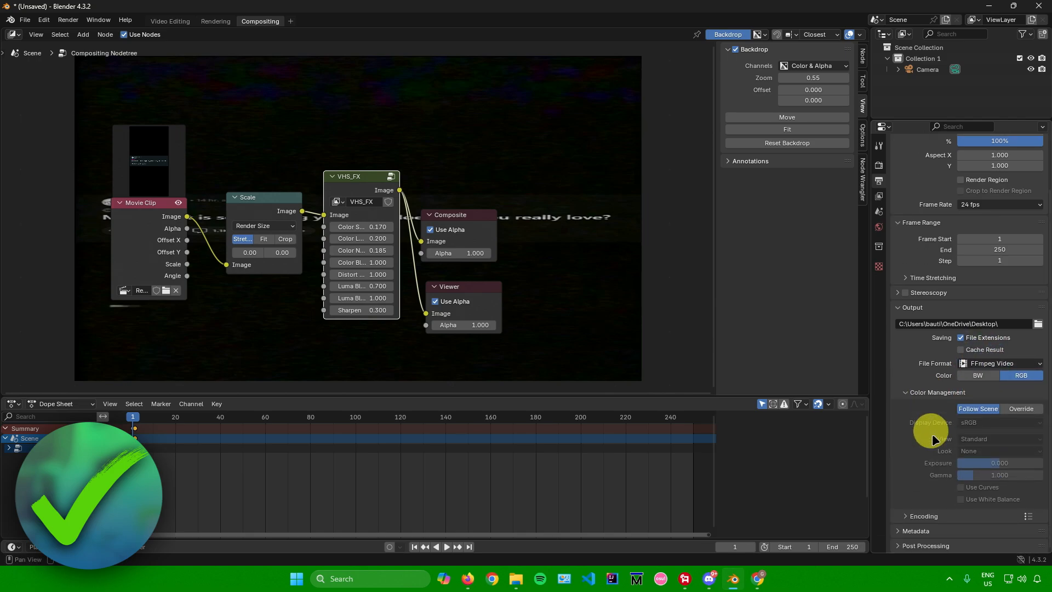
pyautogui.click(921, 516)
pyautogui.scroll(-5, 924, 488)
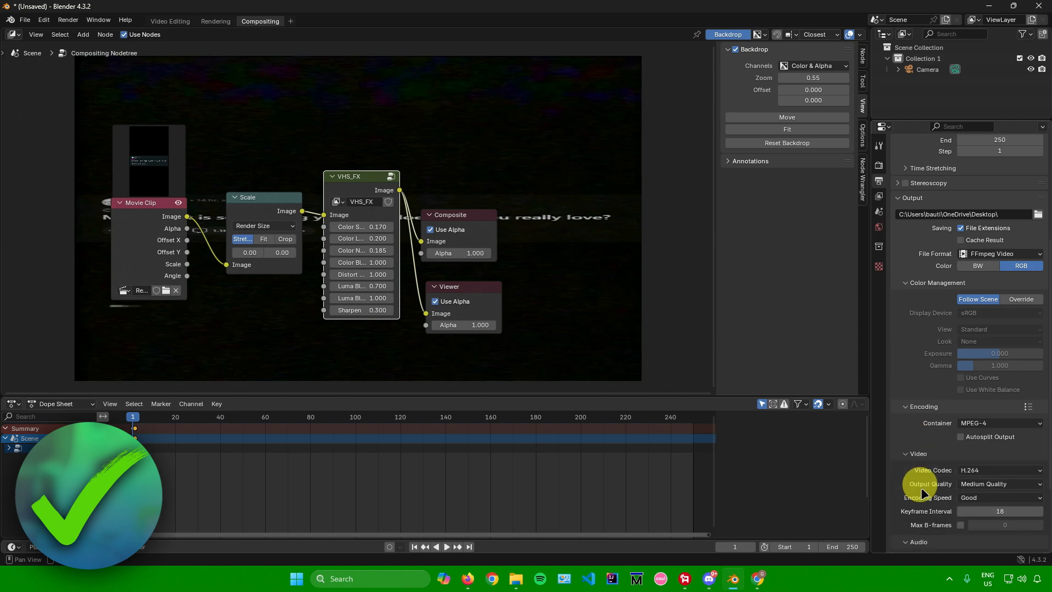
pyautogui.scroll(-3, 959, 448)
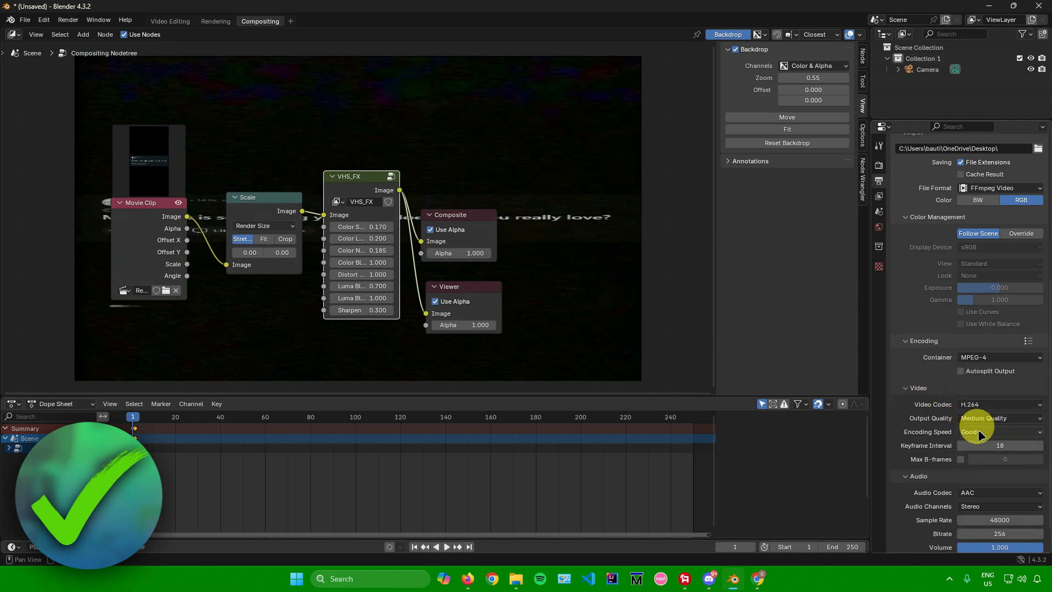
pyautogui.scroll(-2, 924, 433)
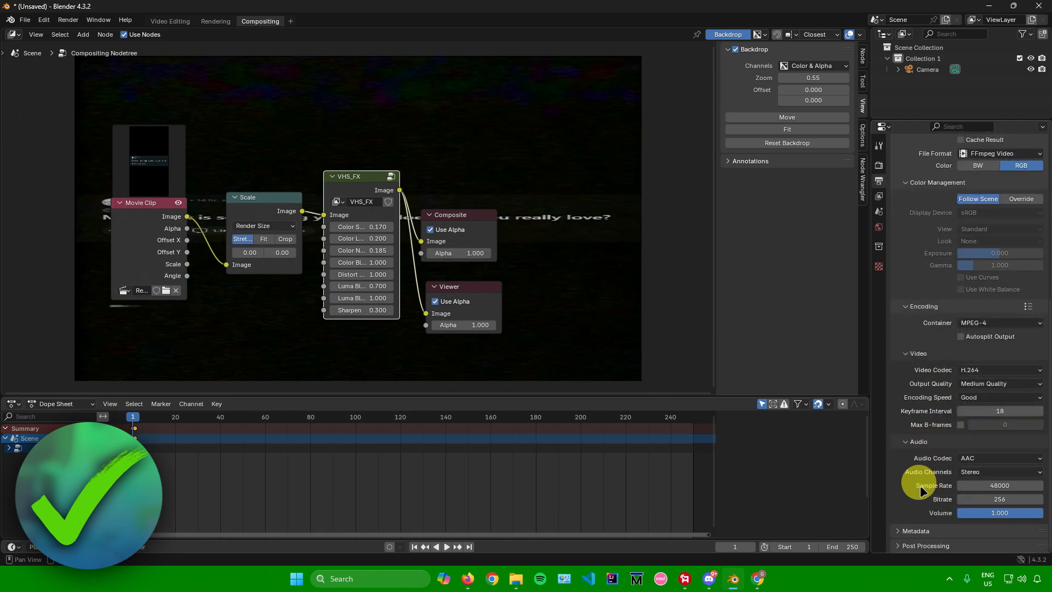
# Set the frame rate to 60 fps and render the animation.
pyautogui.scroll(12, 921, 270)
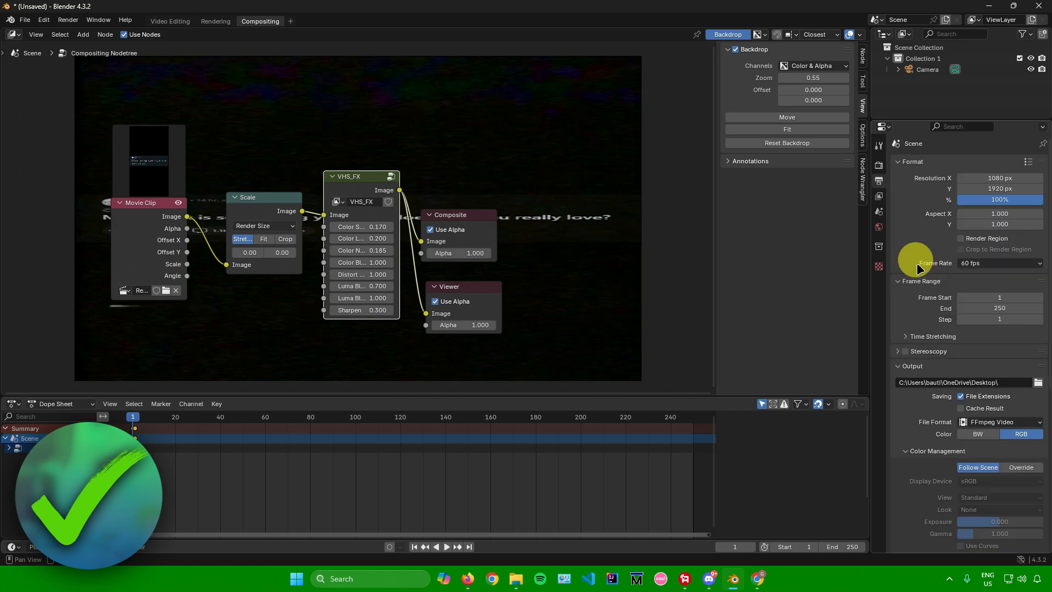
pyautogui.scroll(-4, 919, 269)
pyautogui.scroll(4, 919, 268)
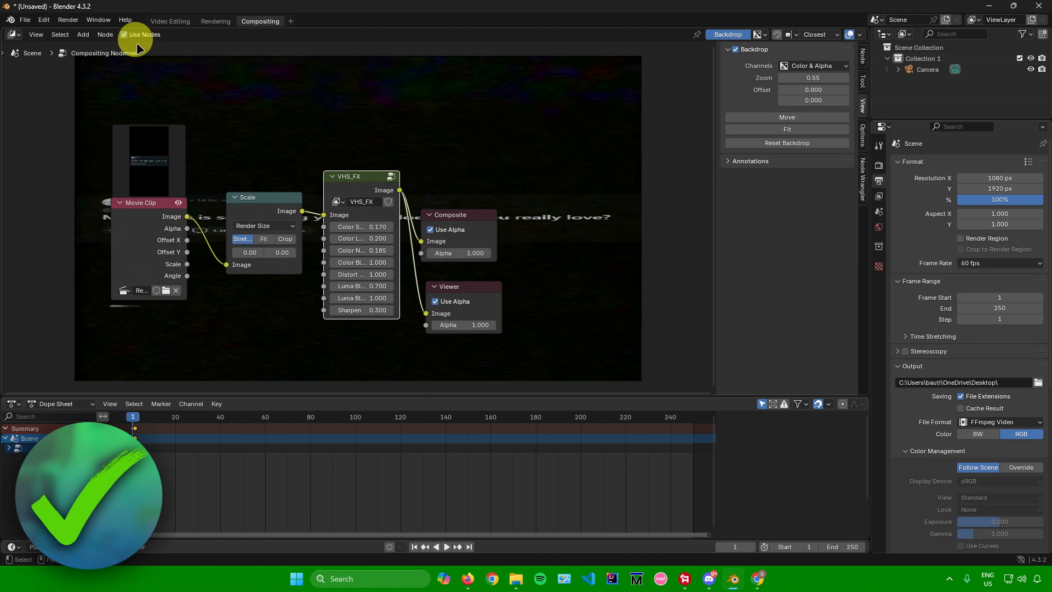
pyautogui.click(68, 19)
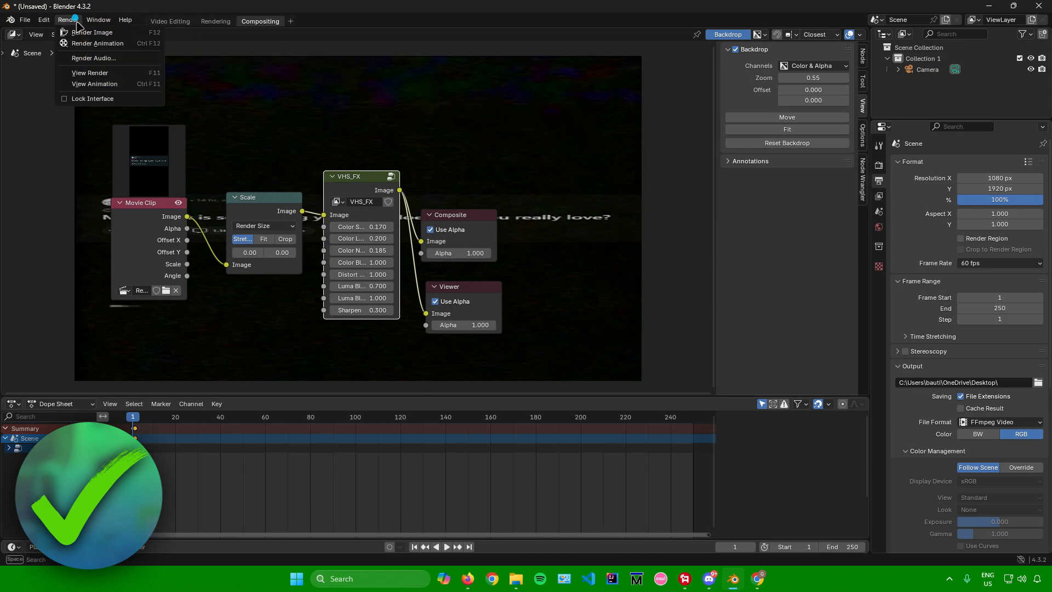
pyautogui.click(92, 44)
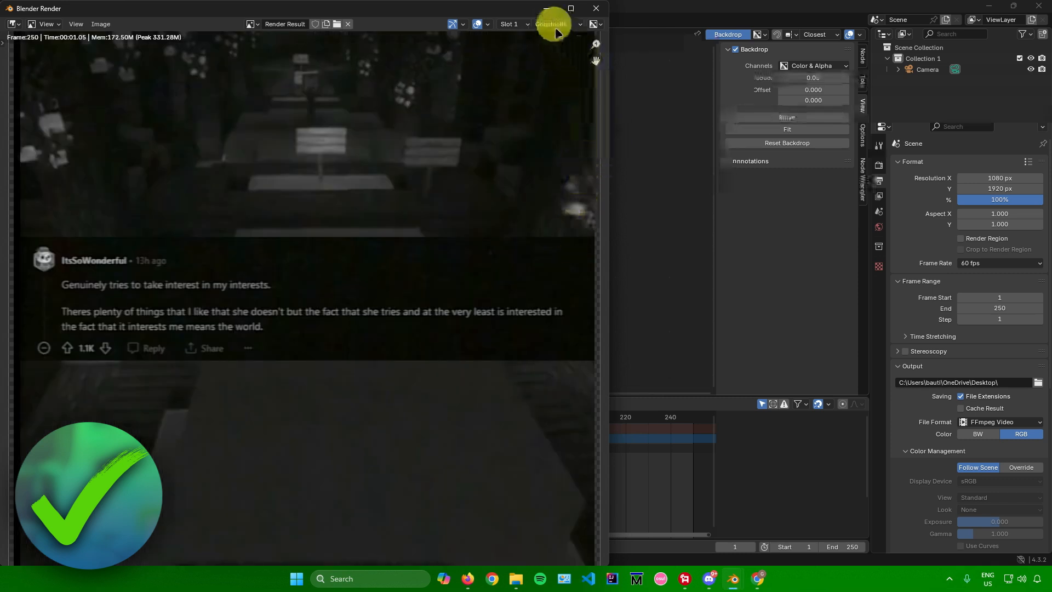
# Move the rendered 0001-0250.mp4 to an empty desktop area, play it in VLC media player, and minimize the player.
pyautogui.click(547, 10)
pyautogui.click(990, 7)
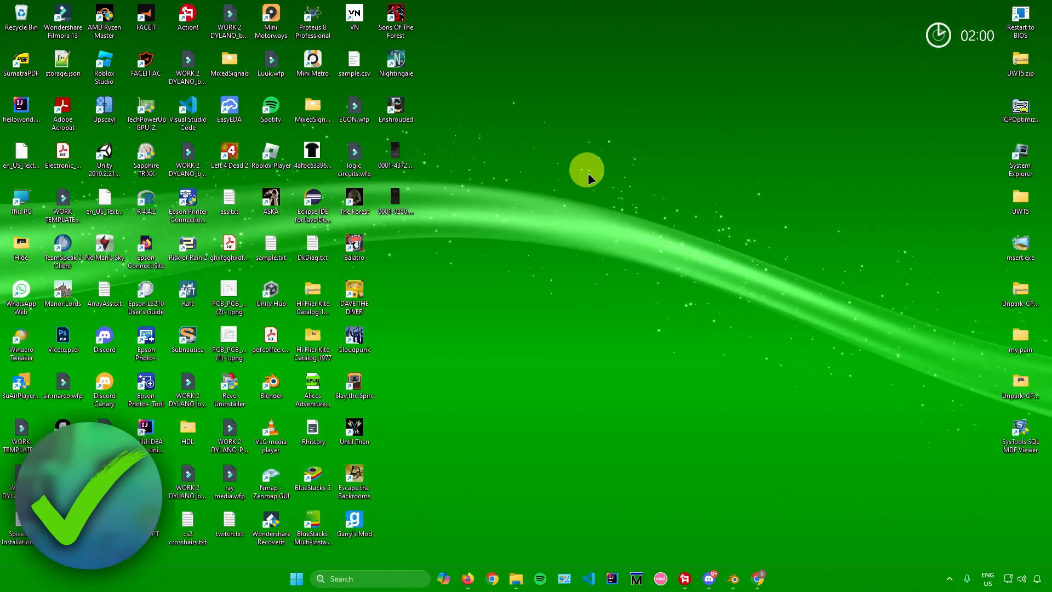
pyautogui.moveTo(397, 195); pyautogui.dragTo(564, 219)
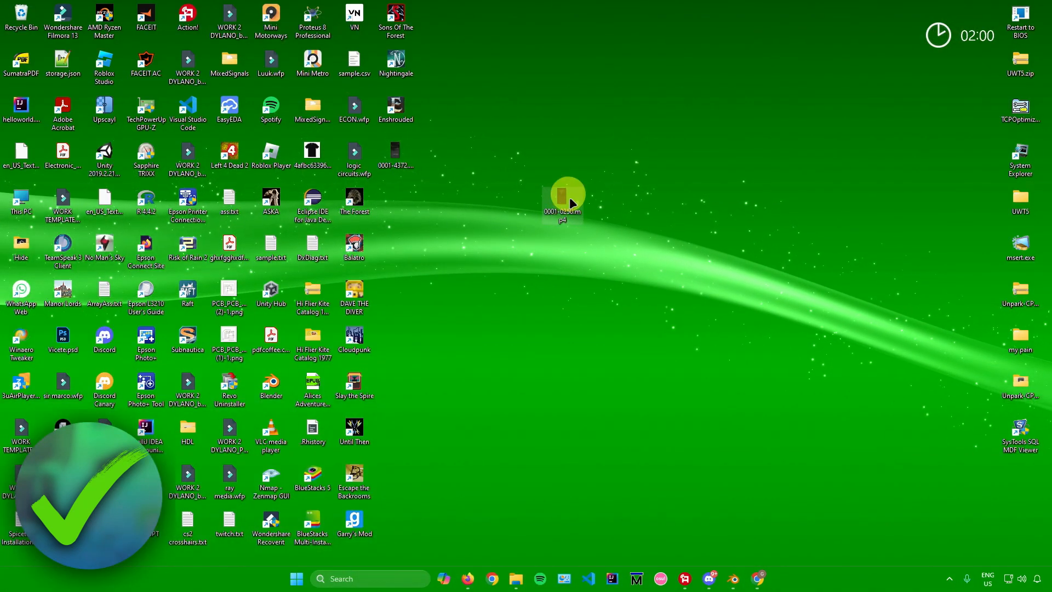
pyautogui.doubleClick(565, 200)
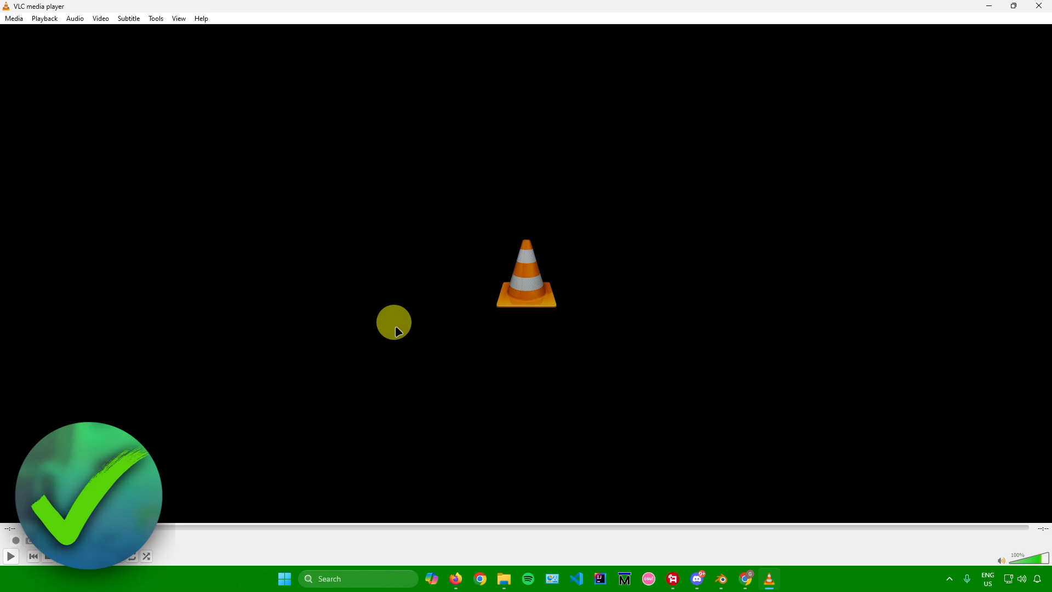
pyautogui.click(989, 6)
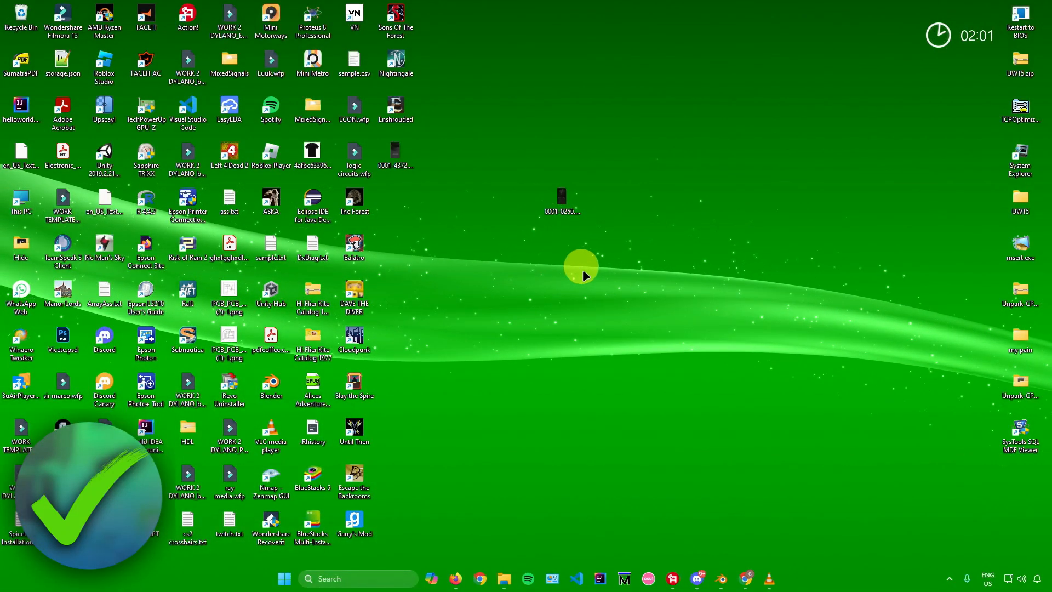